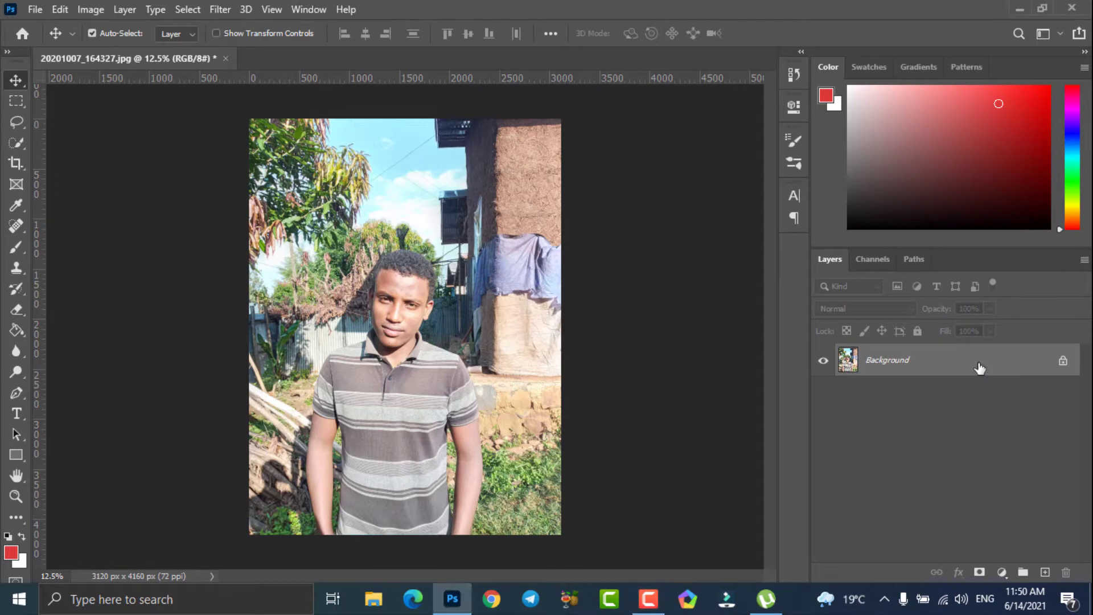
Step: Duplicate the Background layer and start a Curves adjustment on the copy with an RGB point at output 174
key(ctrl+j)
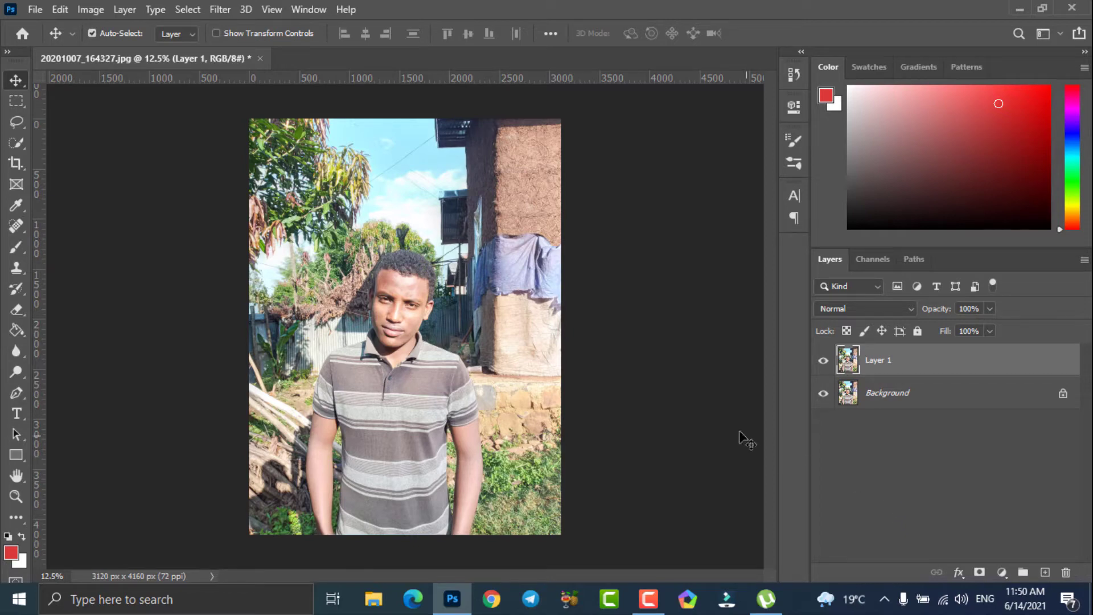
click(91, 8)
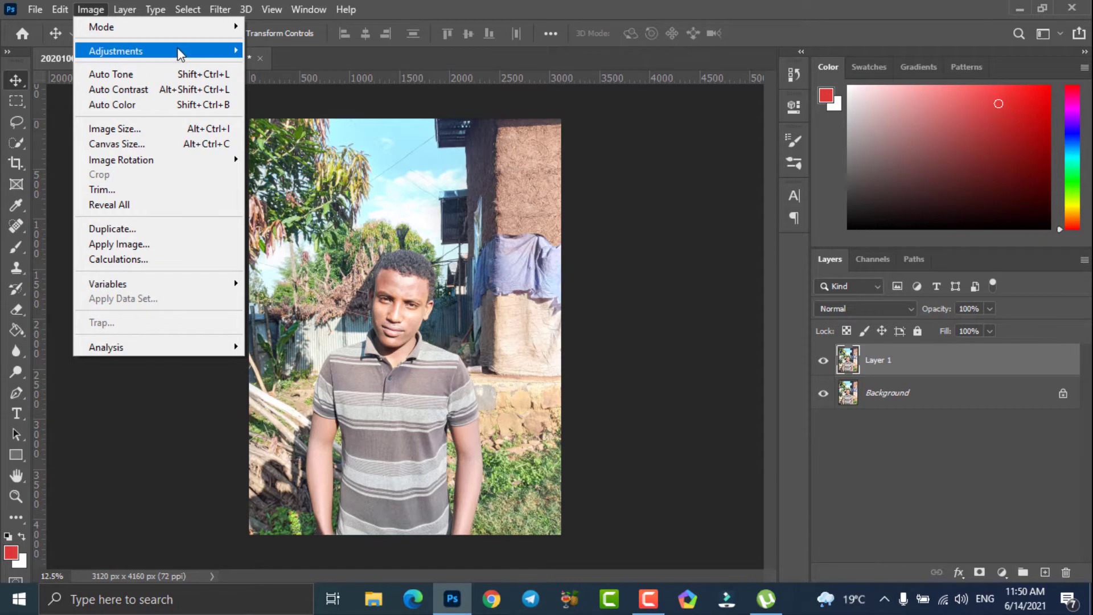
mouse_move(191, 49)
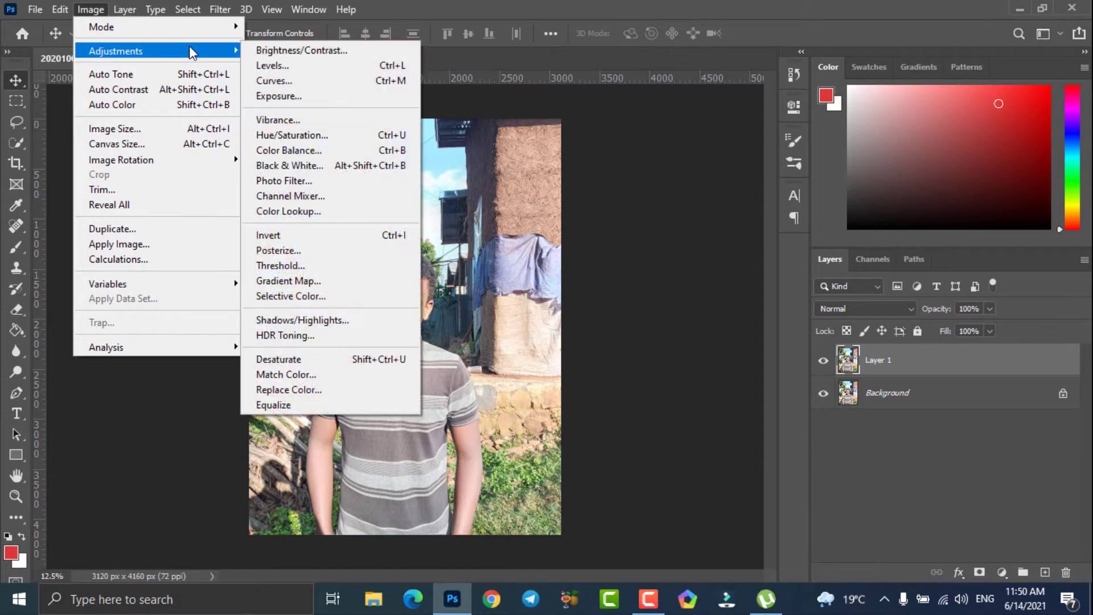
click(270, 82)
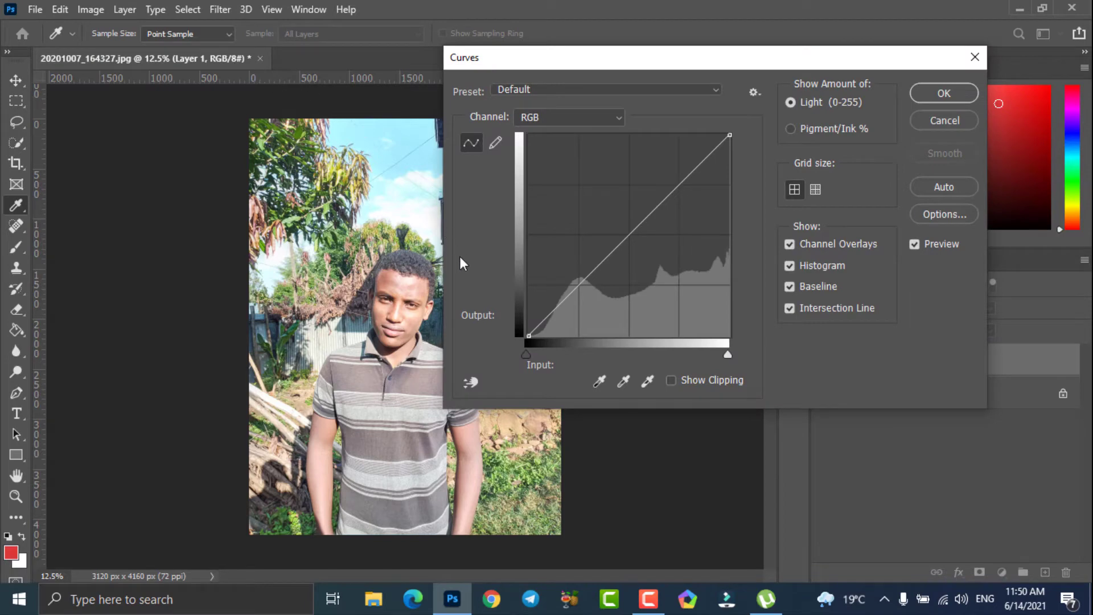
drag(582, 276, 582, 262)
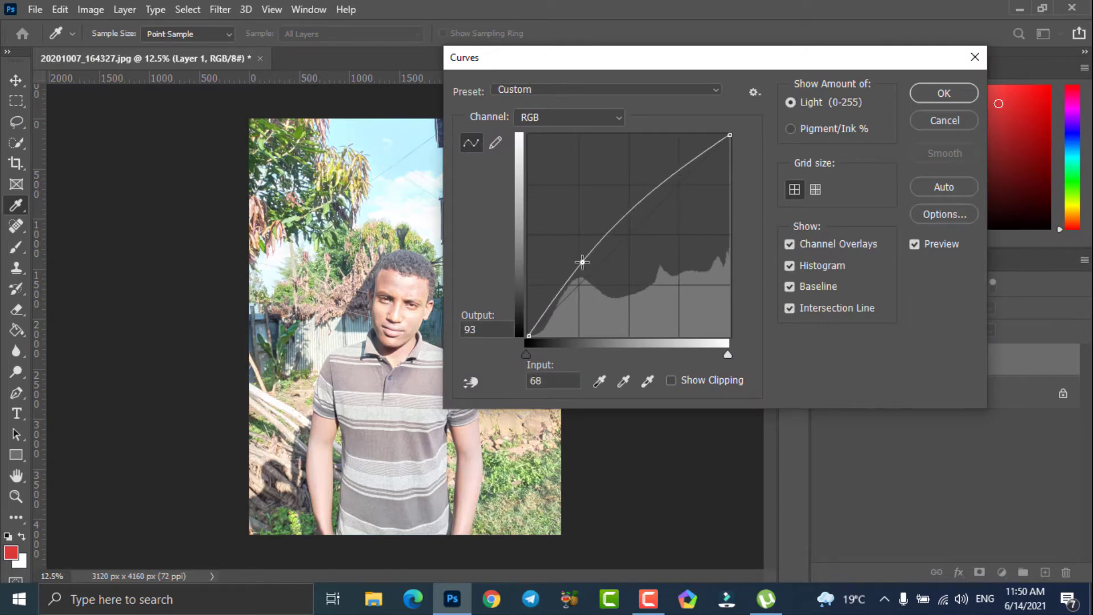
double_click(489, 329)
text(1)
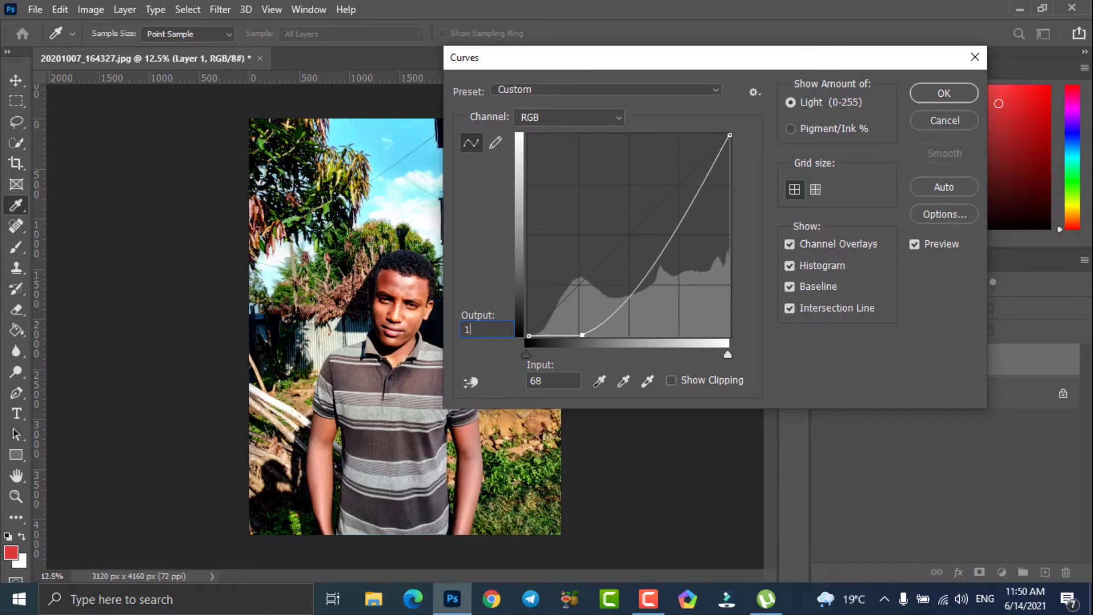
text(74)
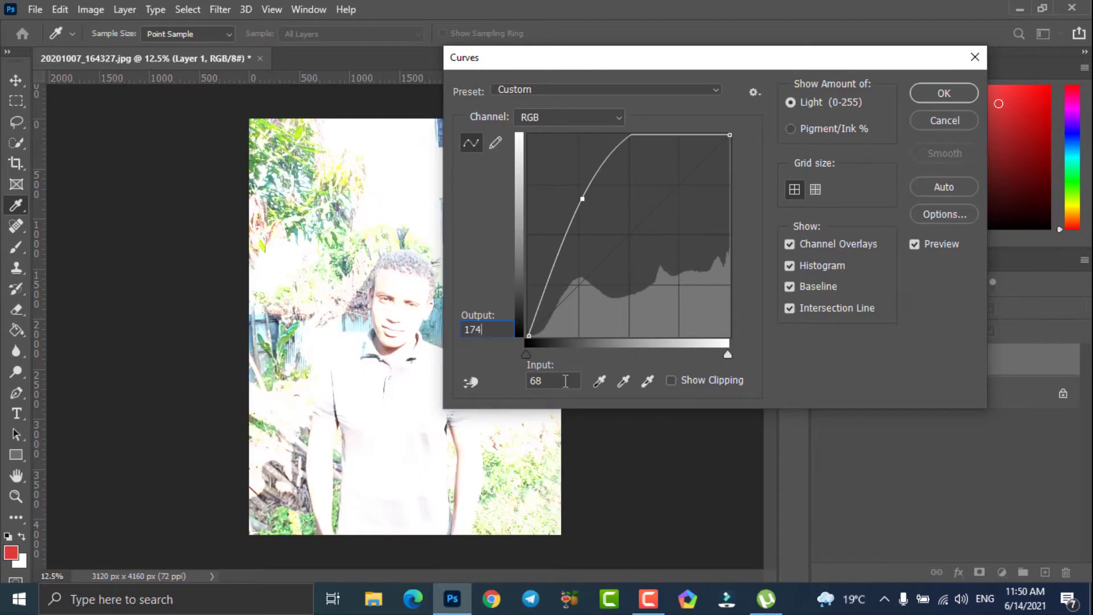
Step: Set the curve point's input to 190 and apply the Curves adjustment
click(566, 381)
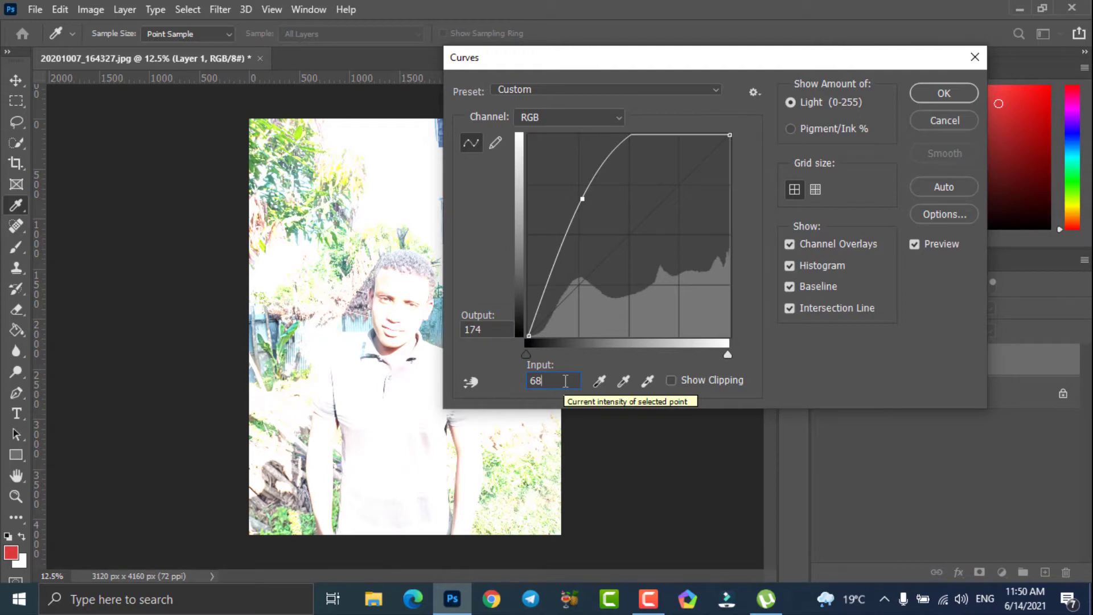
key(BackSpace)
key(BackSpace)
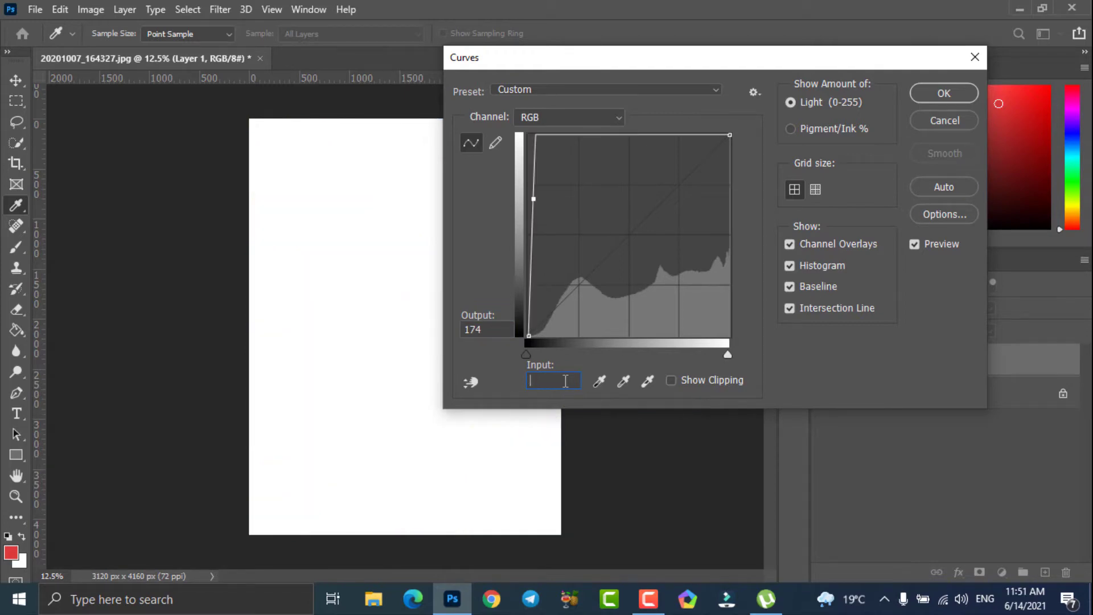
text(190)
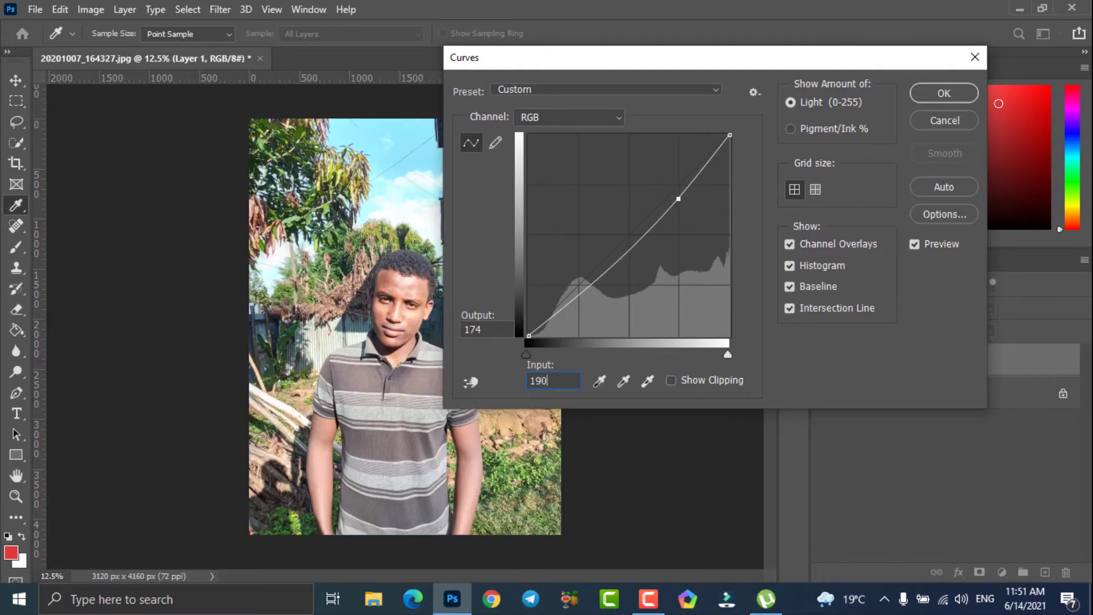
click(922, 93)
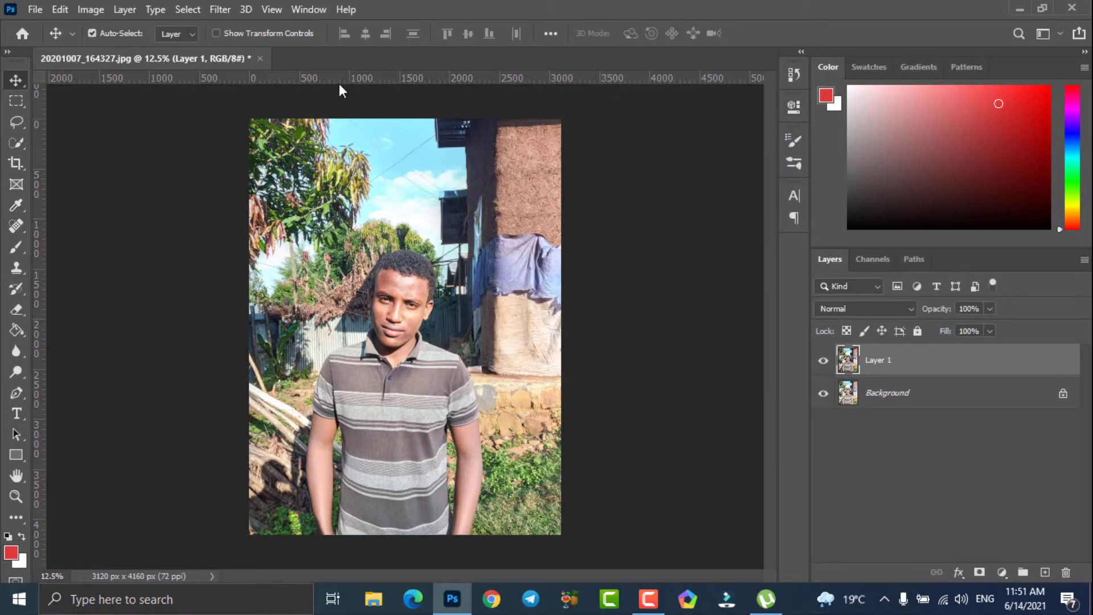
Step: Apply a Vibrance adjustment to the duplicate layer with Vibrance +32 and Saturation 13
click(94, 10)
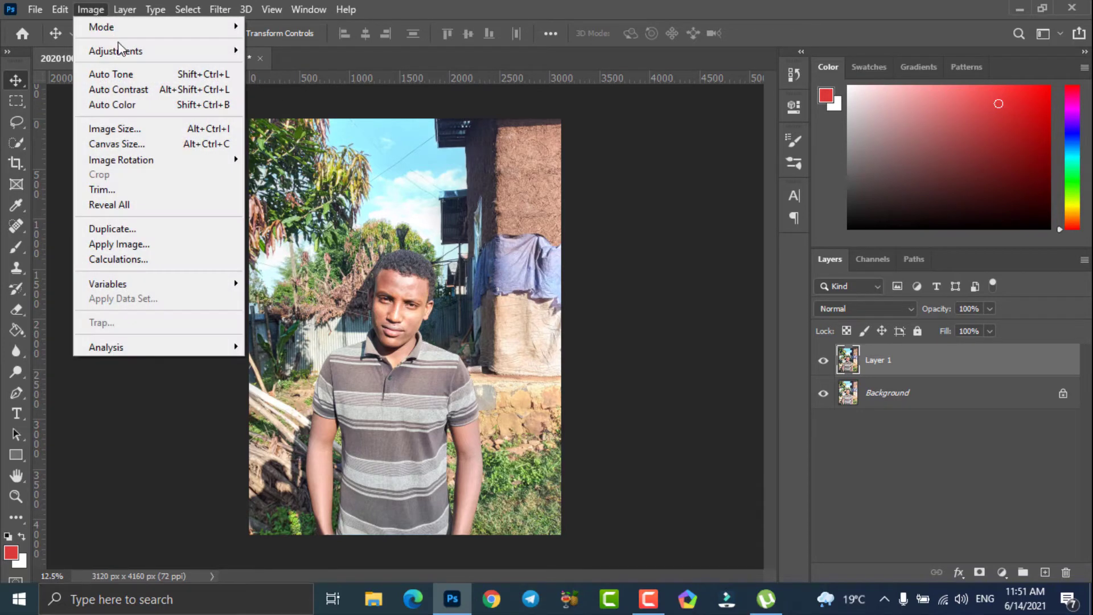
mouse_move(190, 51)
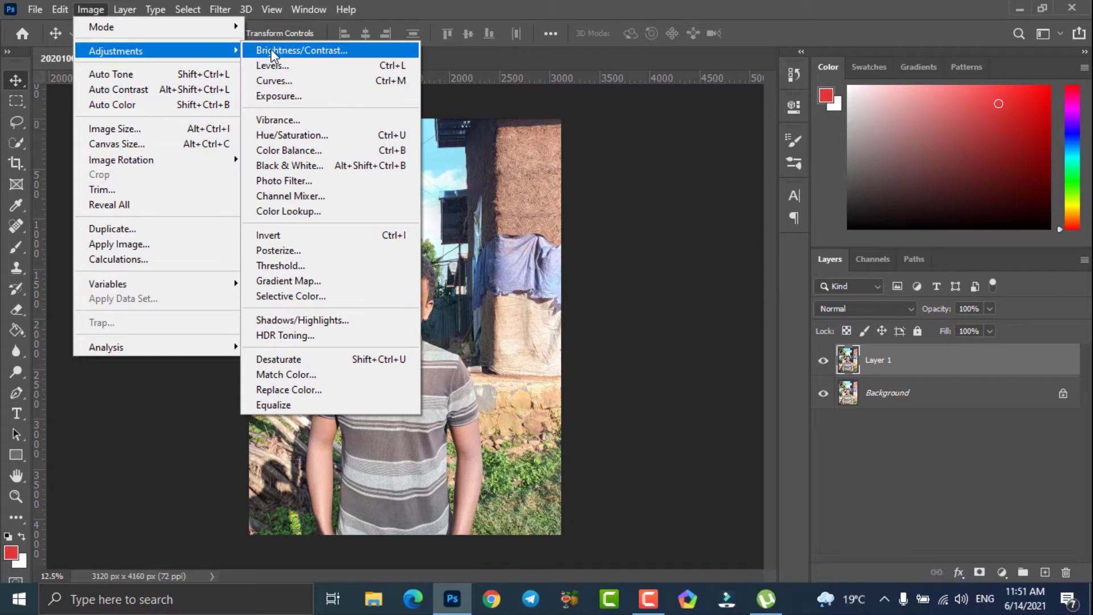
click(289, 117)
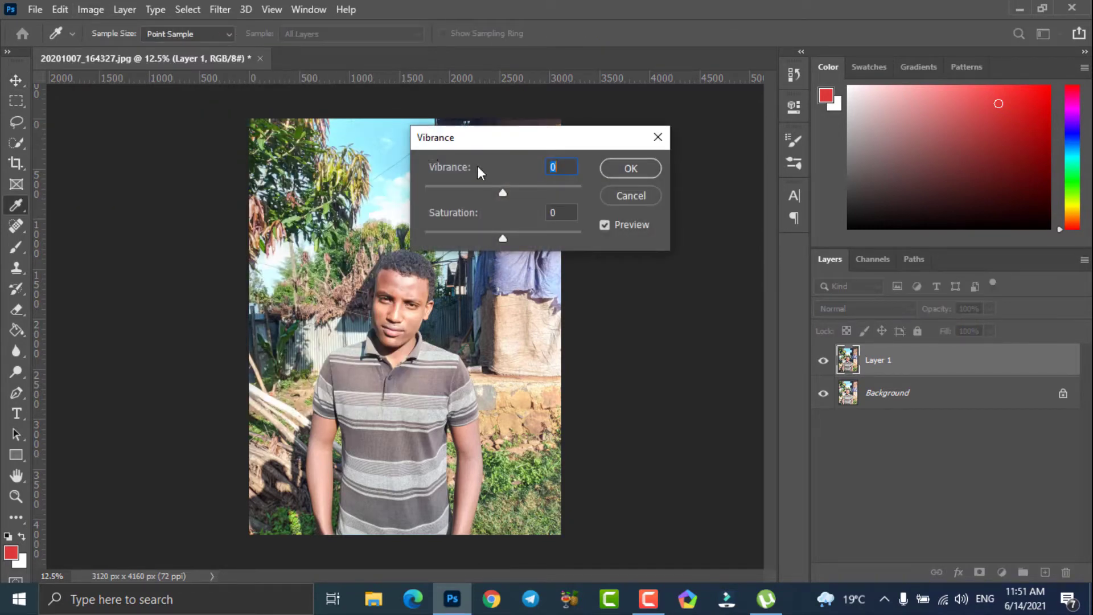
key(BackSpace)
text(32)
click(576, 218)
key(BackSpace)
text(1)
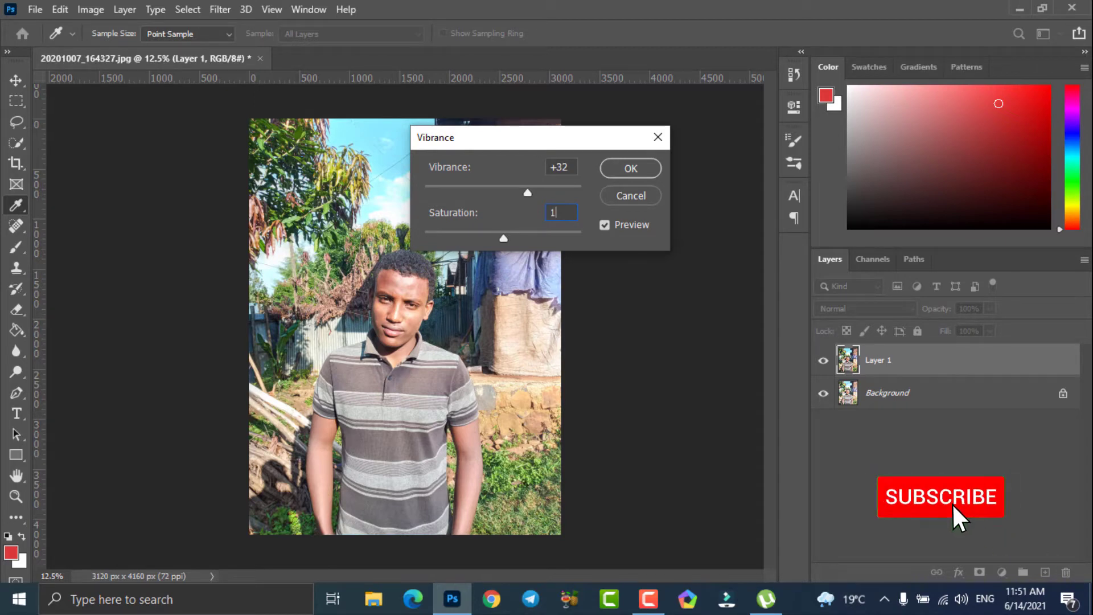
text(3)
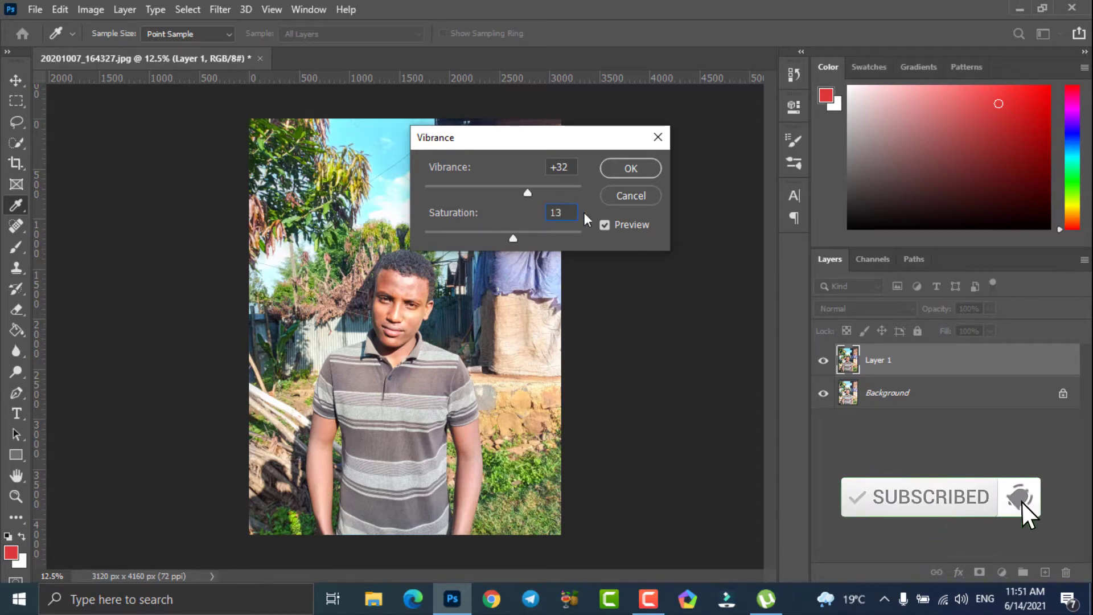
click(639, 174)
key(v)
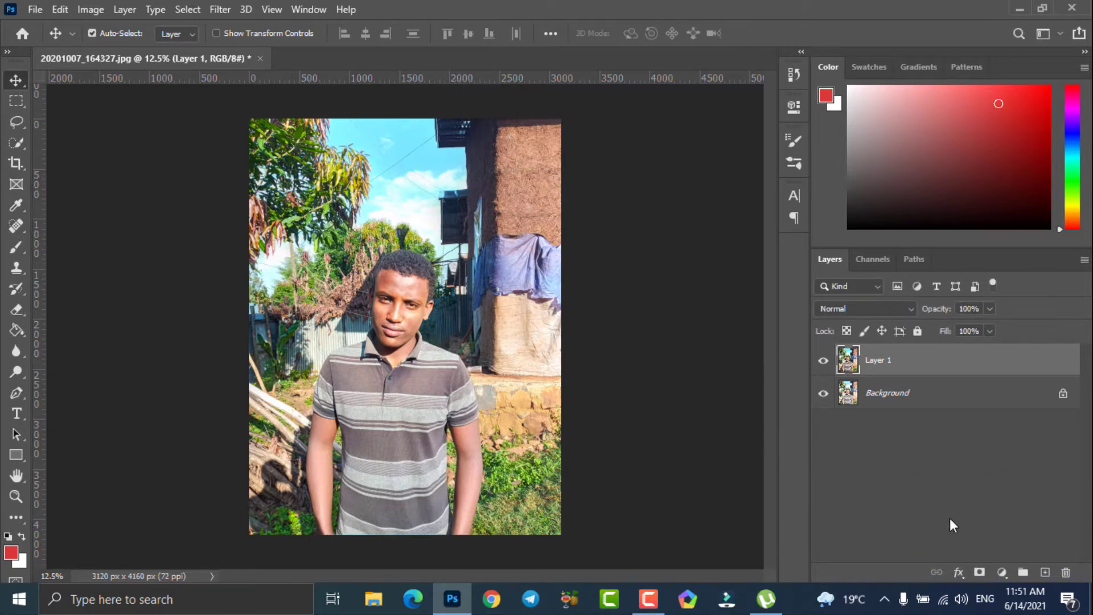
Step: Add a Selective Color adjustment layer above the duplicate and adjust its Reds, setting Yellow to -20%
click(1002, 572)
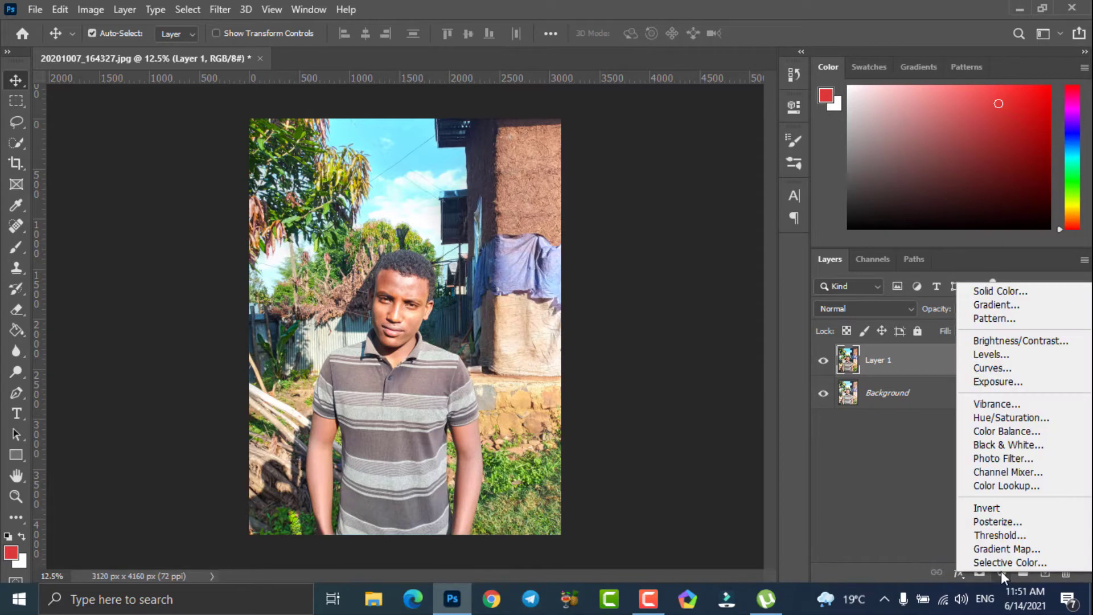
click(1001, 562)
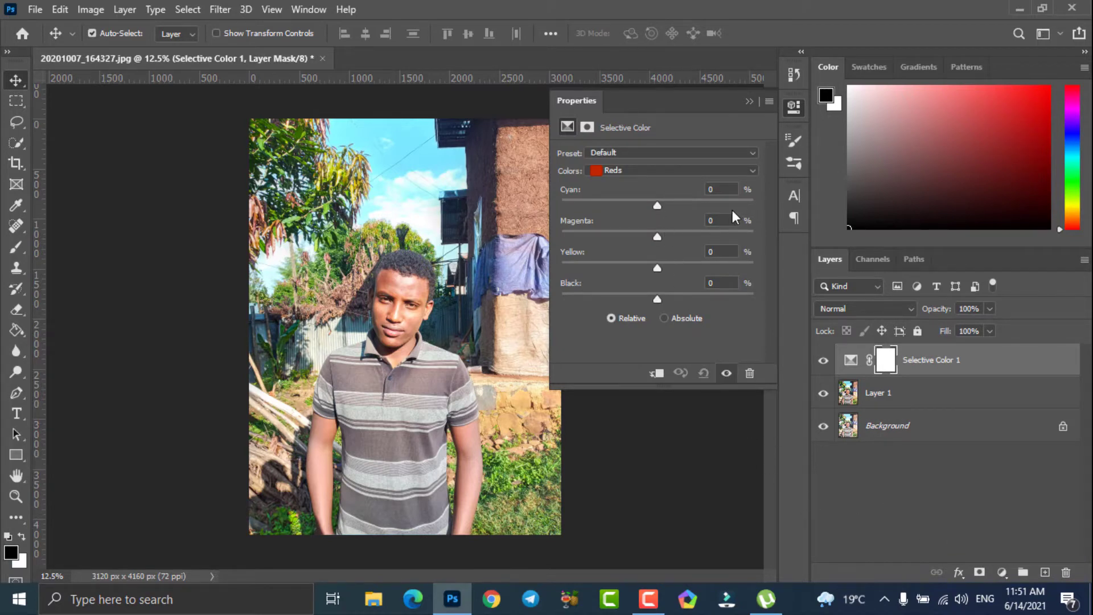
key(BackSpace)
text(-12)
click(717, 252)
key(BackSpace)
text(-2)
text(0)
Step: In the Selective Color adjustment's Blues, raise Cyan moderately, lower Magenta strongly and raise Black slightly
click(709, 172)
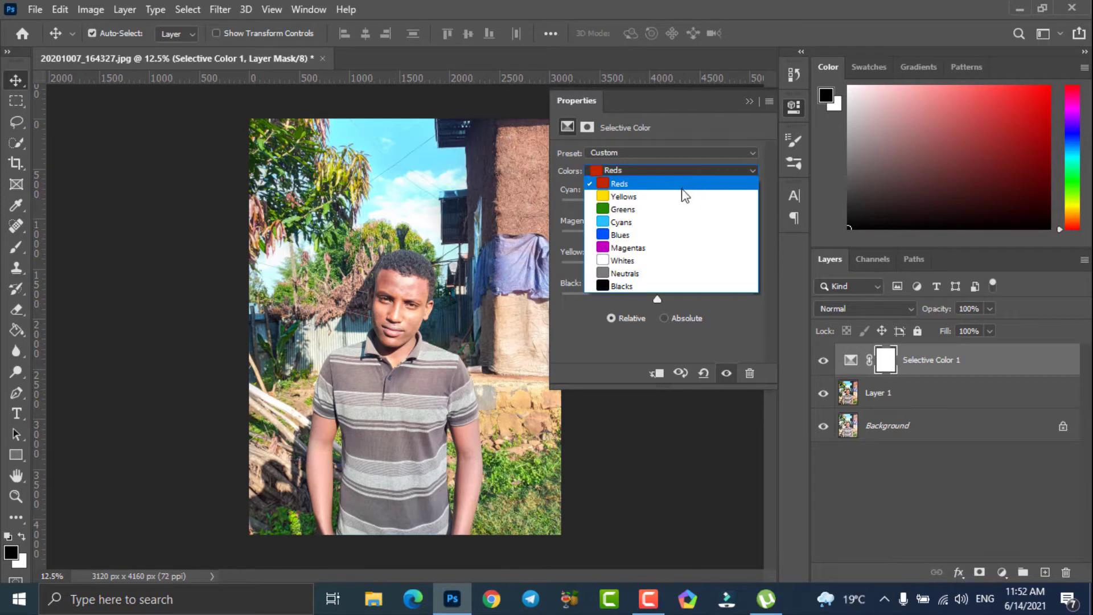
click(666, 236)
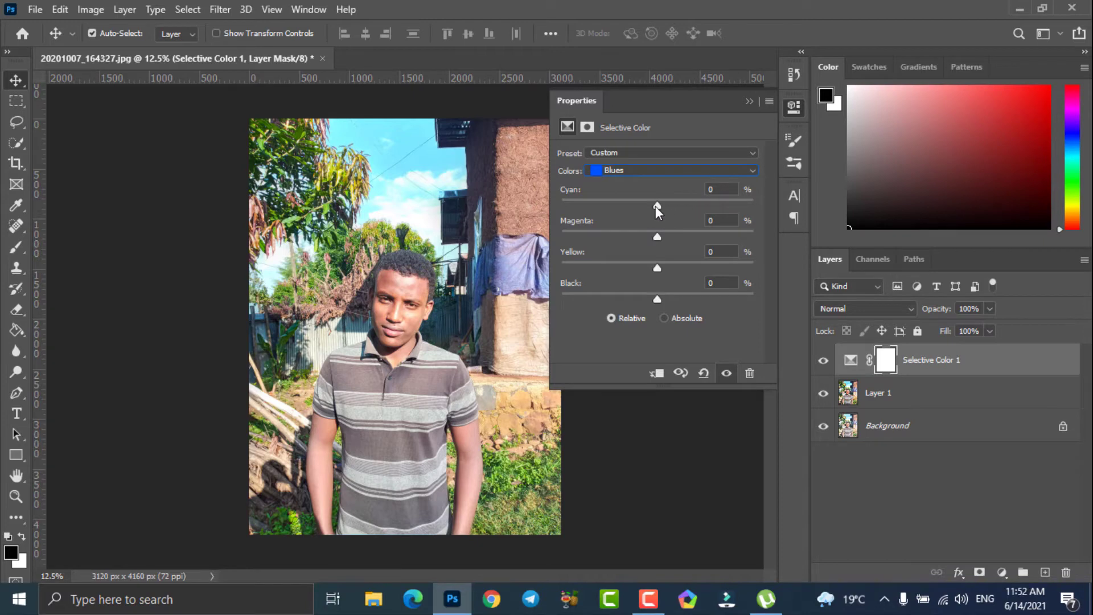
drag(656, 205, 680, 207)
click(657, 233)
drag(658, 233, 605, 238)
drag(657, 294, 672, 295)
Step: In the Selective Color adjustment's Cyans, set Cyan to 71%, Magenta to -38% and Yellow to -7%
click(689, 169)
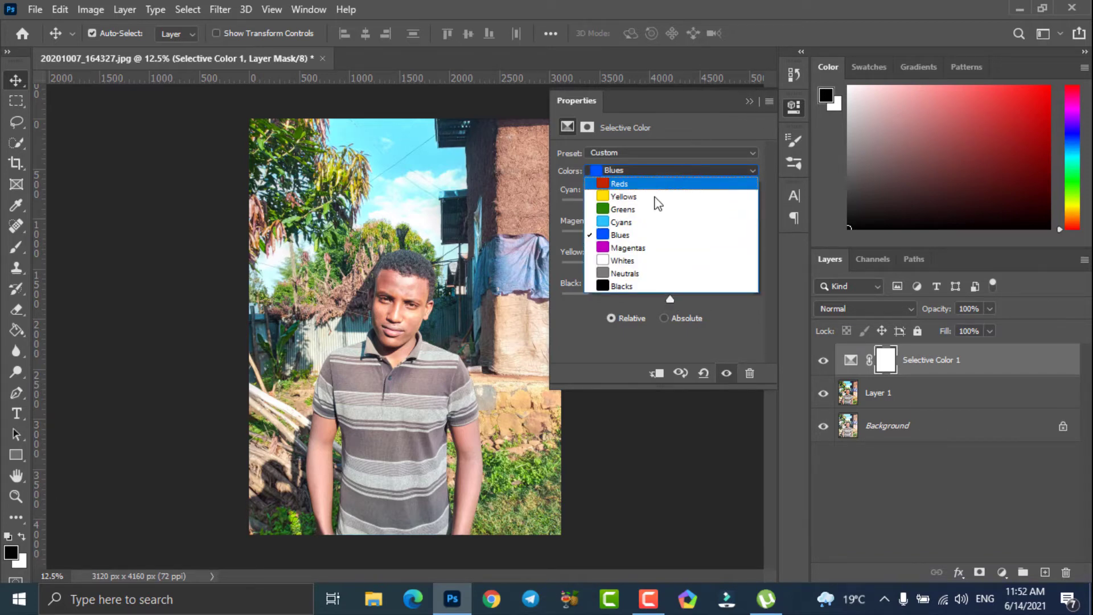
click(643, 224)
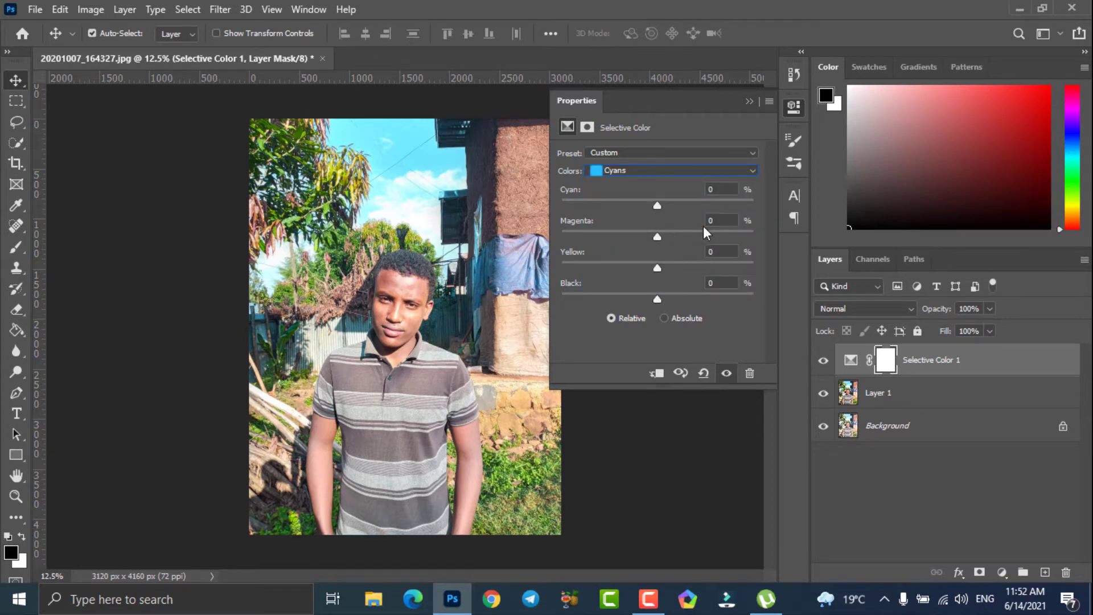
click(727, 190)
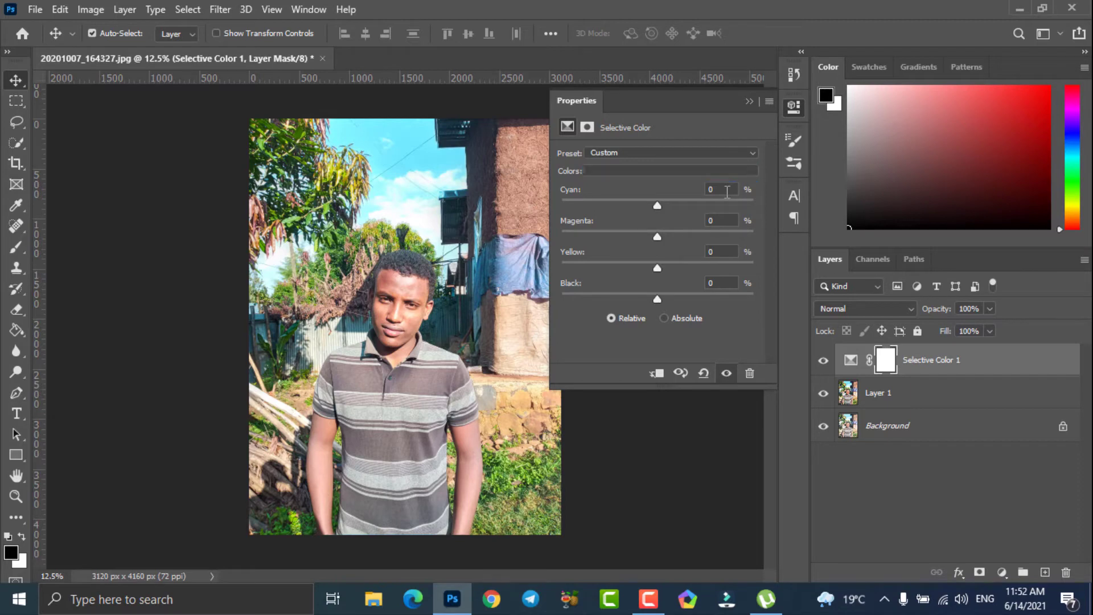
text(71)
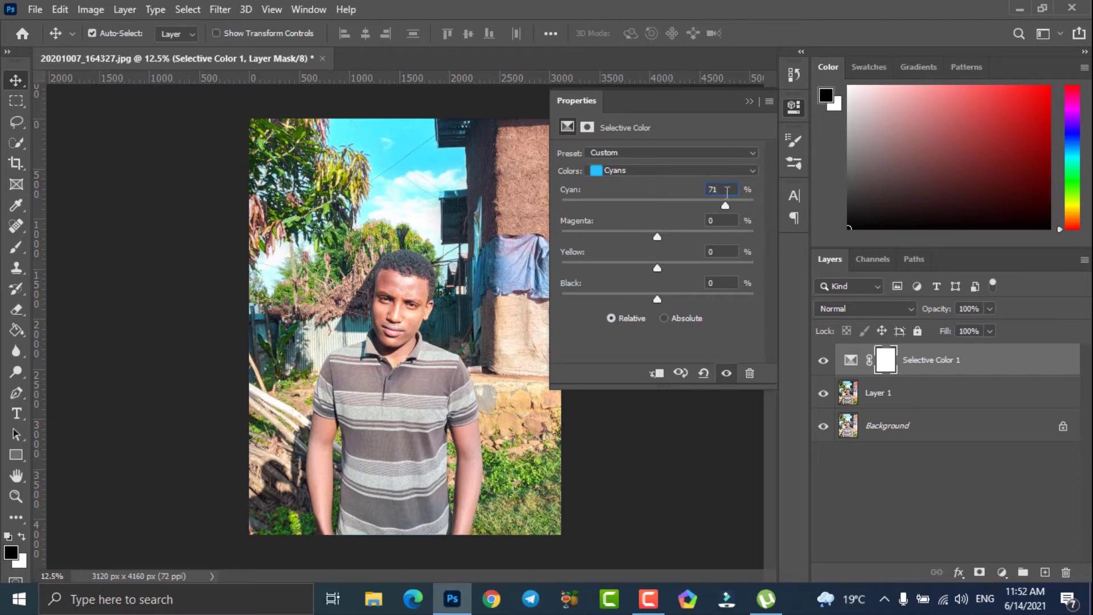
click(719, 221)
key(BackSpace)
text(-38)
key(BackSpace)
text(-7)
Step: In the Selective Color adjustment's Greens, raise Cyan and lower both Magenta and Yellow
click(690, 169)
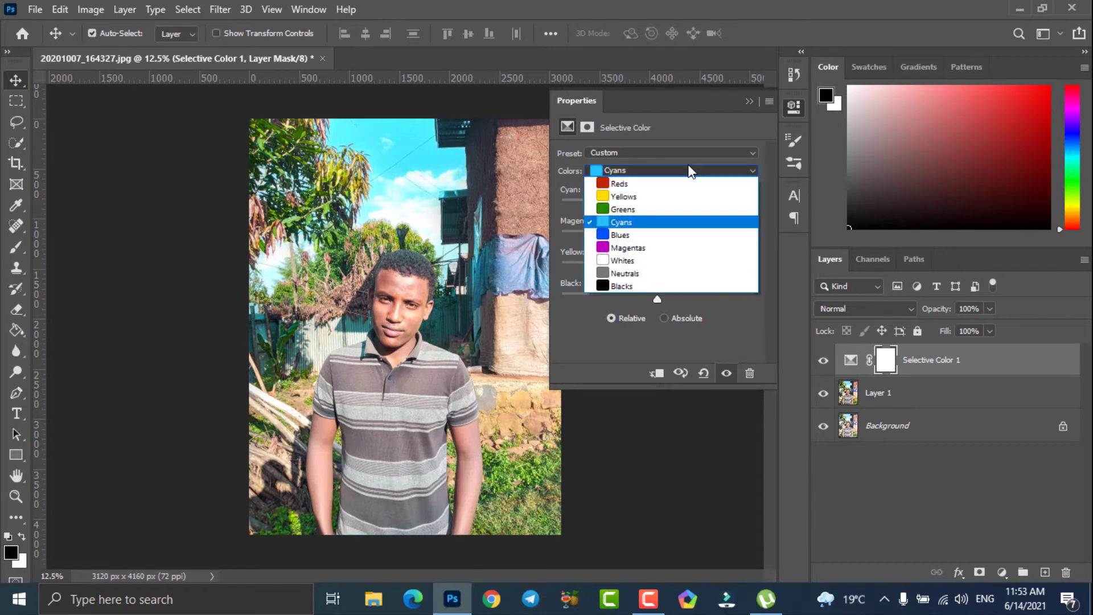
click(654, 211)
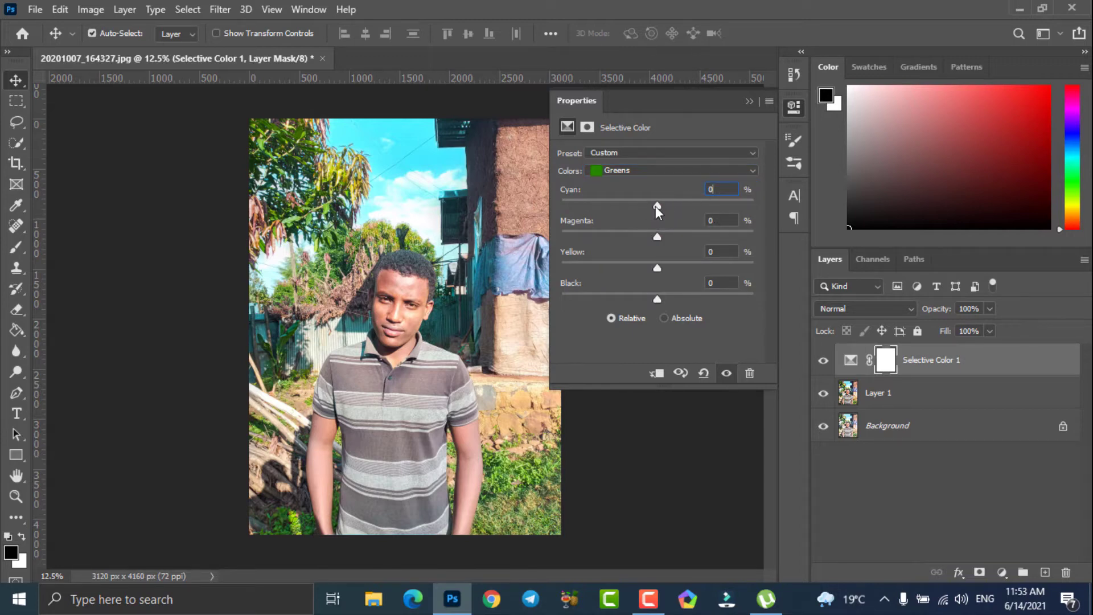
drag(656, 206, 685, 203)
drag(657, 237, 634, 235)
drag(656, 267, 622, 267)
Step: In the Selective Color adjustment's Yellows, set Cyan to -44%, Yellow to +28% and Black to +15%
click(693, 172)
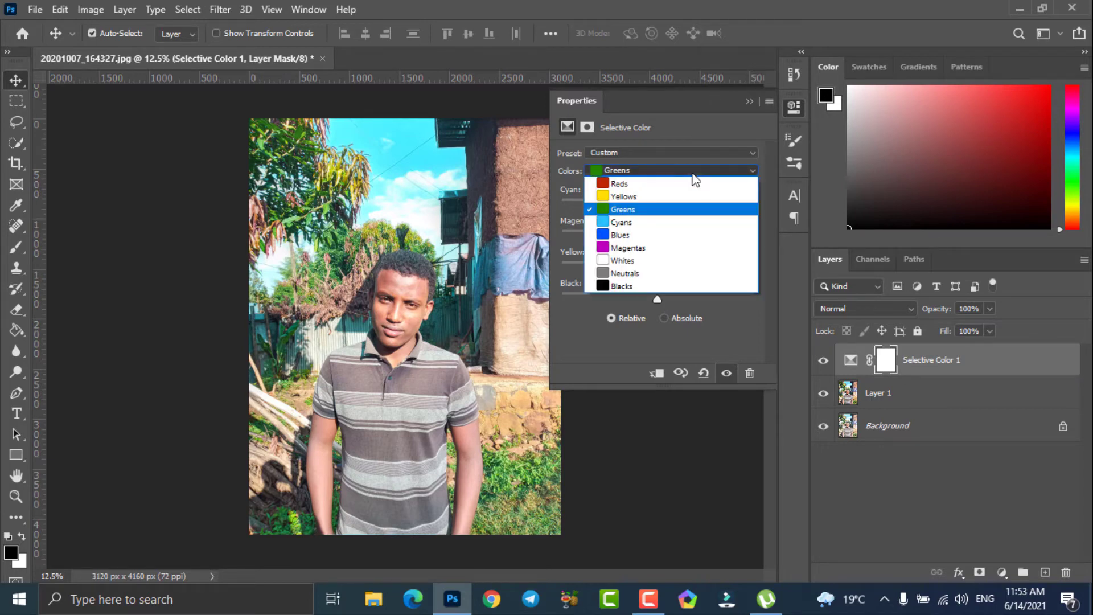
click(619, 197)
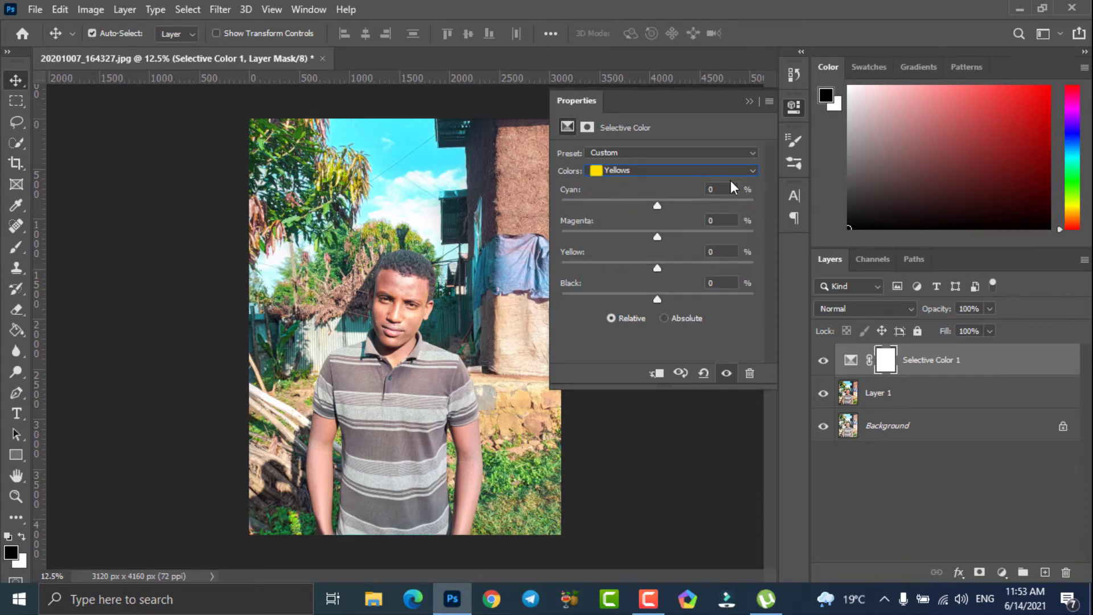
drag(657, 205, 614, 206)
drag(654, 268, 678, 268)
drag(660, 301, 673, 300)
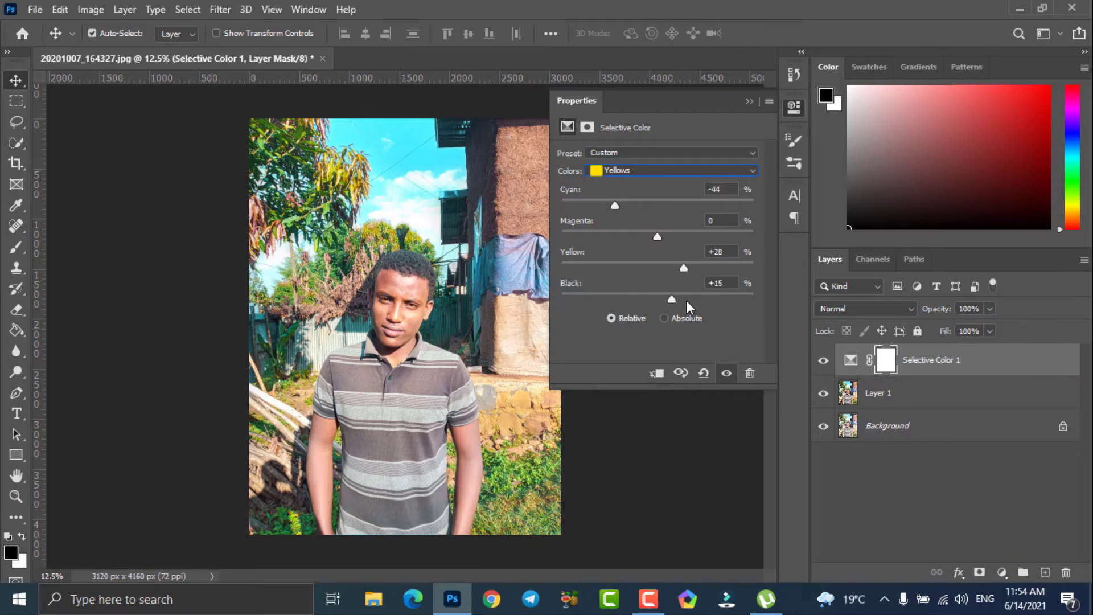
click(750, 102)
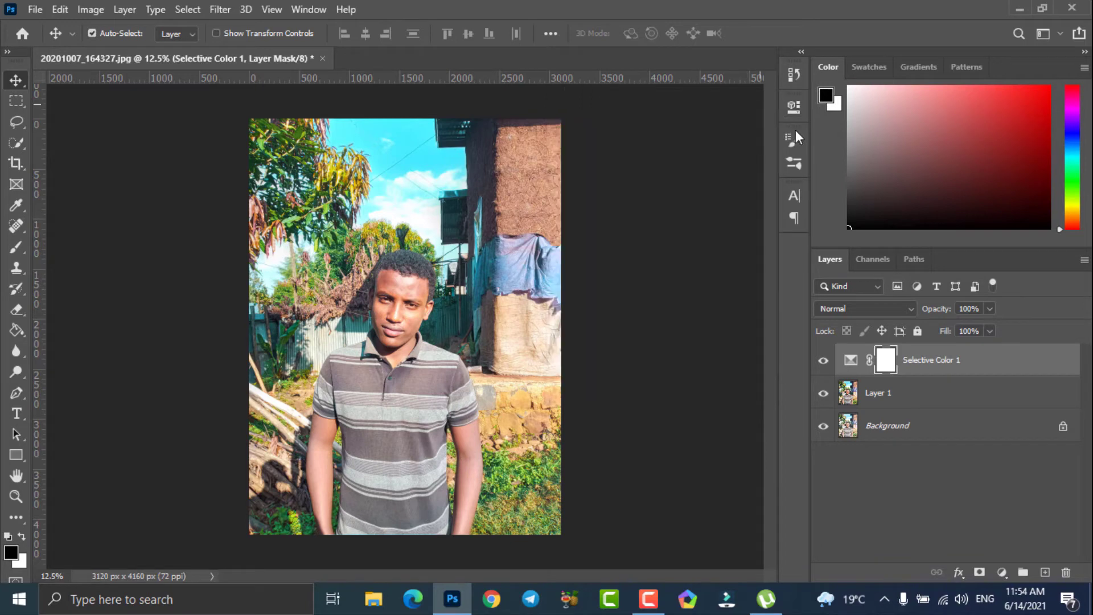
Step: Merge the Selective Color adjustment layer with Layer 1, keeping the Background layer separate
shift+click(967, 400)
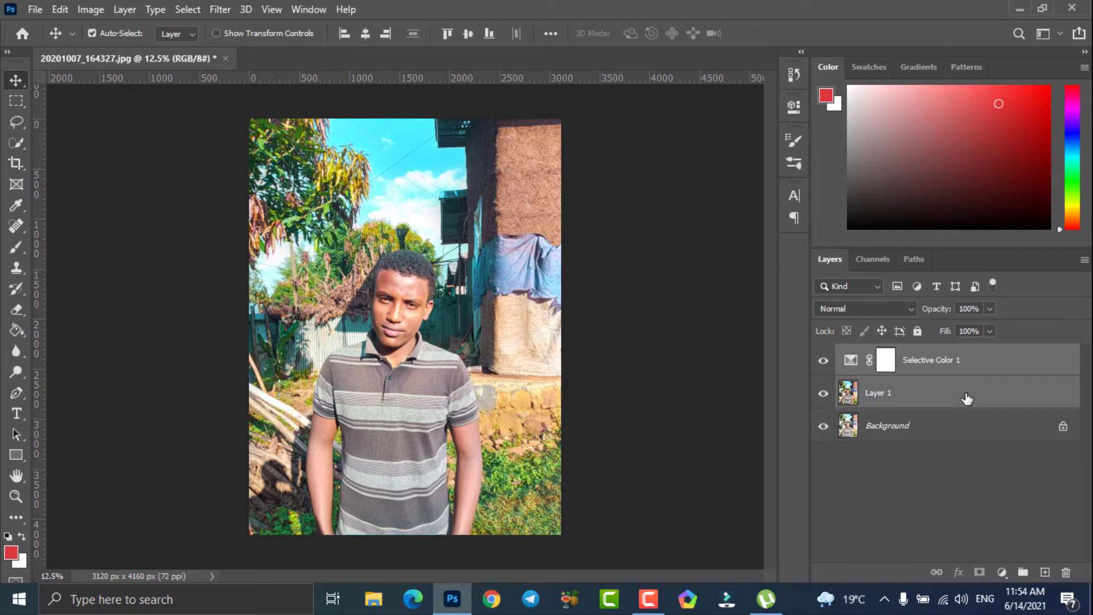
right_click(967, 399)
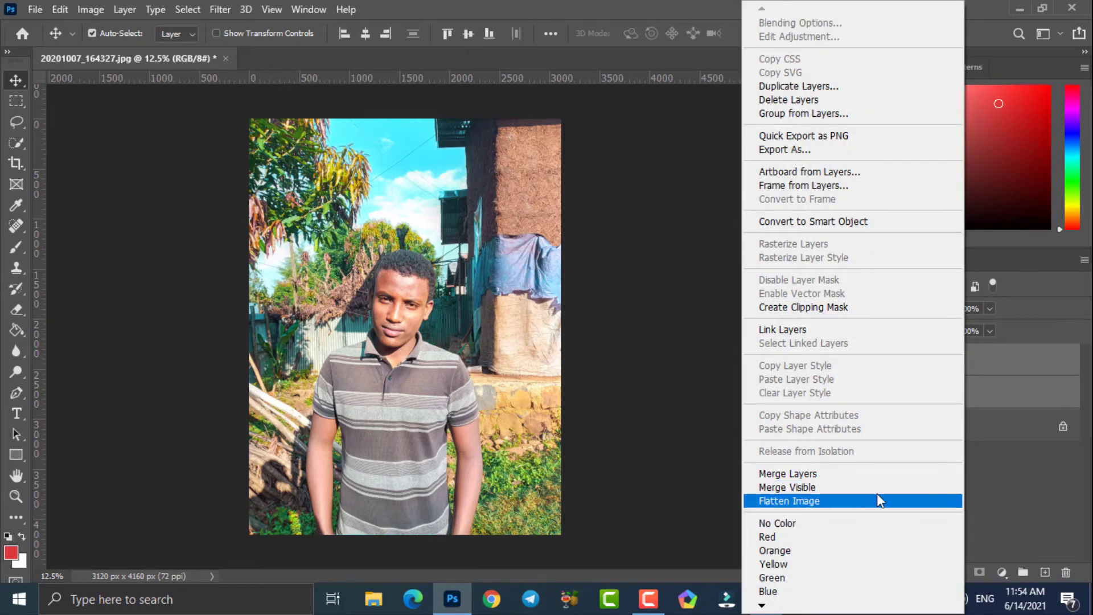
click(851, 477)
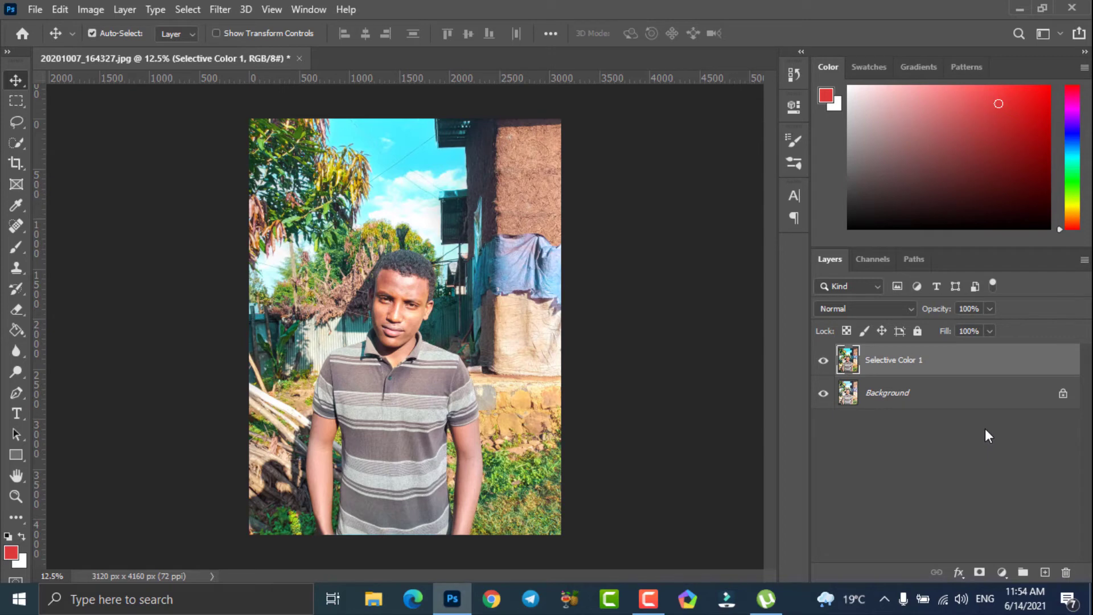
Step: Apply a Hue/Saturation adjustment to the Selective Color 1 layer with Hue -1 and Saturation +3
click(91, 9)
mouse_move(169, 63)
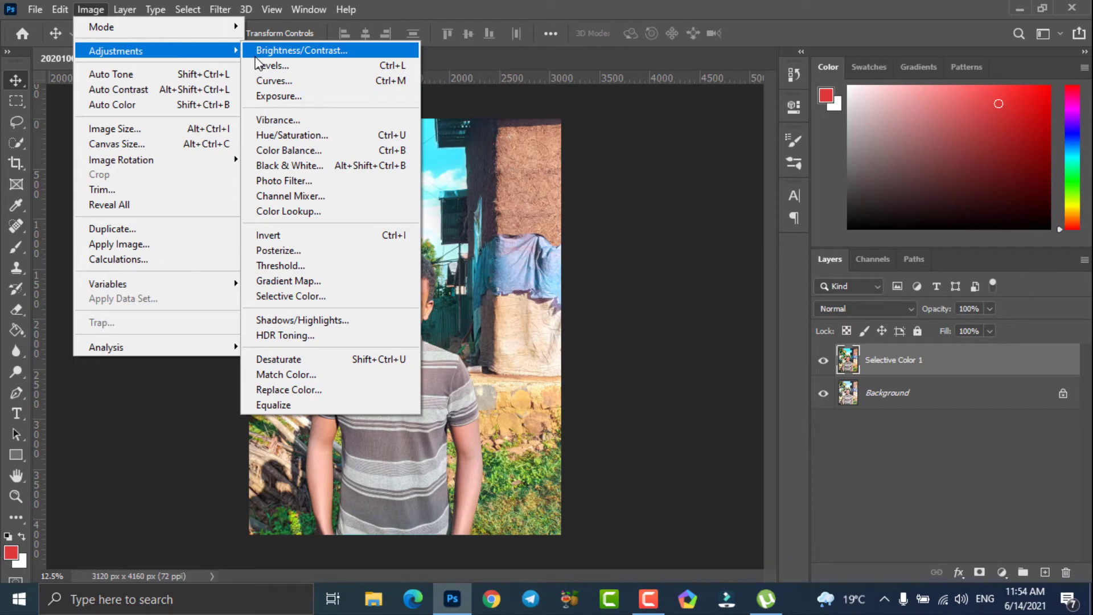
click(275, 136)
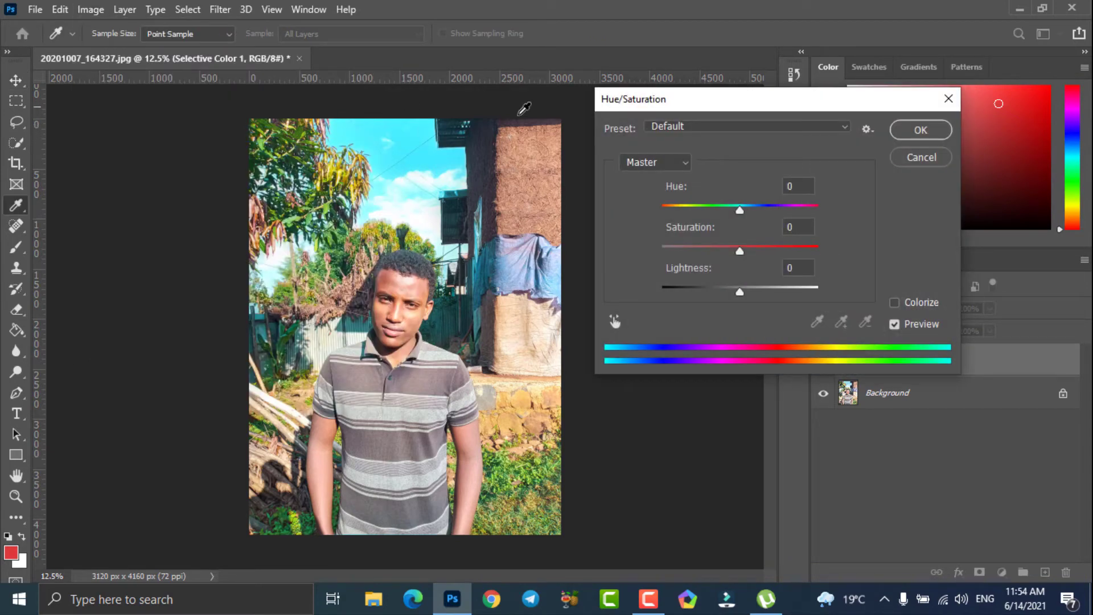
drag(740, 212, 737, 206)
click(800, 186)
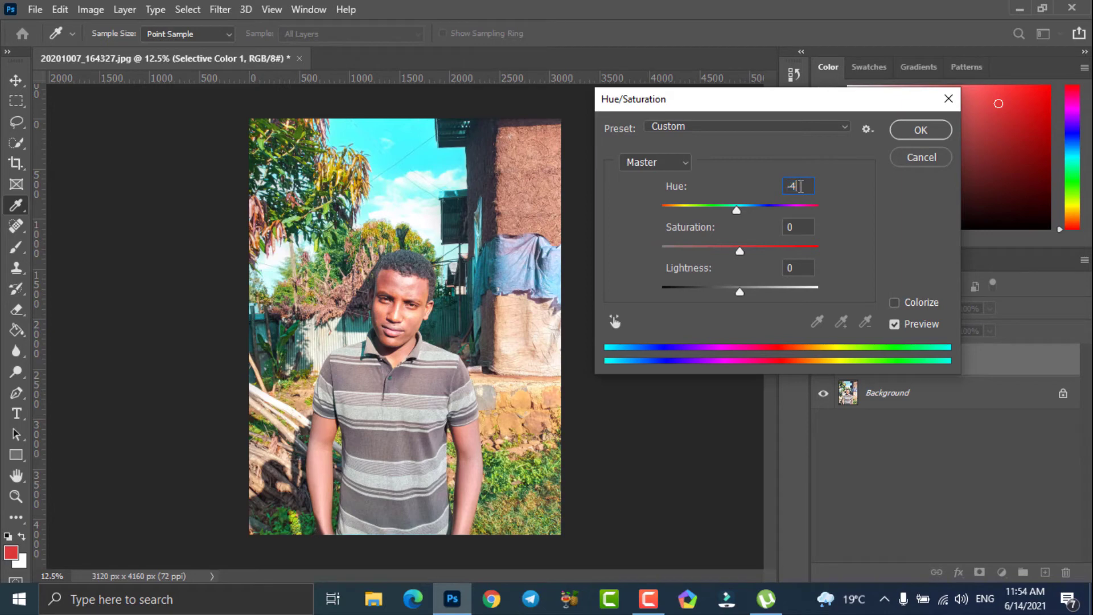
key(BackSpace)
key(BackSpace)
text(-1)
click(800, 226)
key(BackSpace)
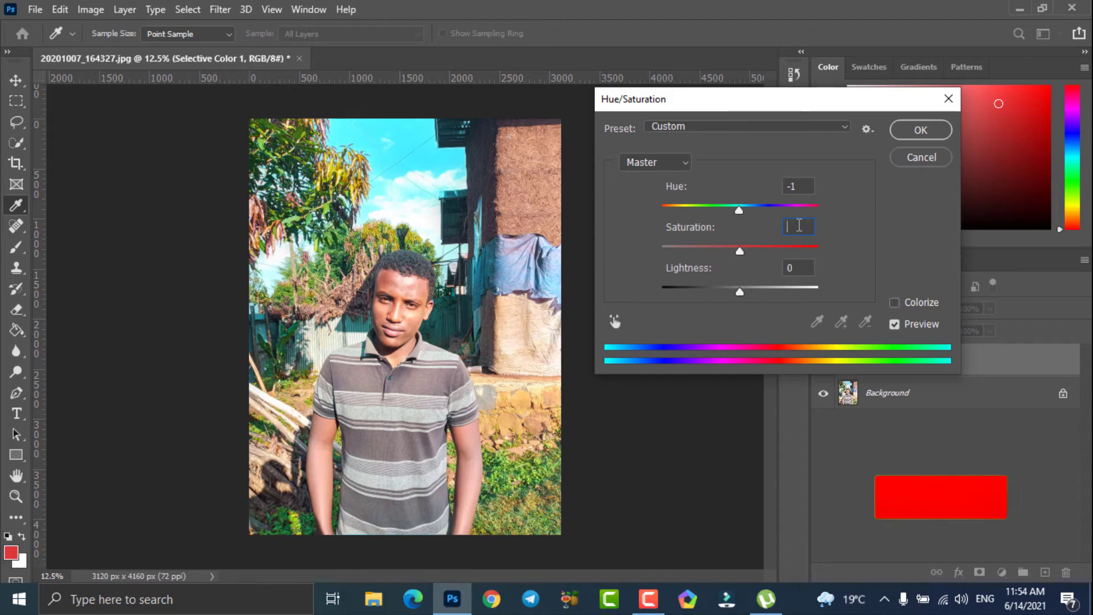
text(3)
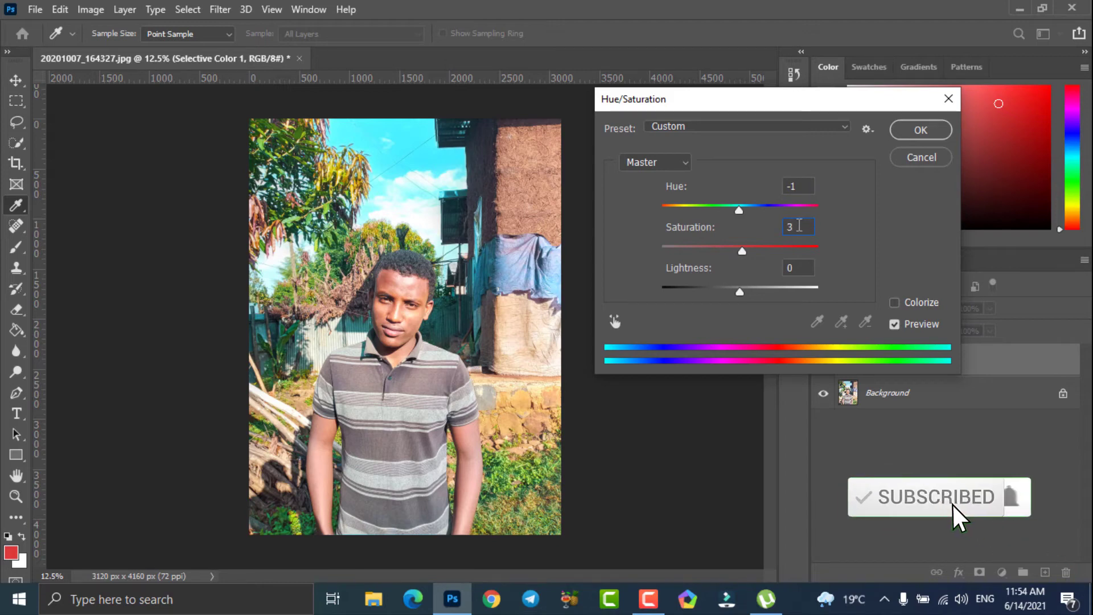
click(914, 130)
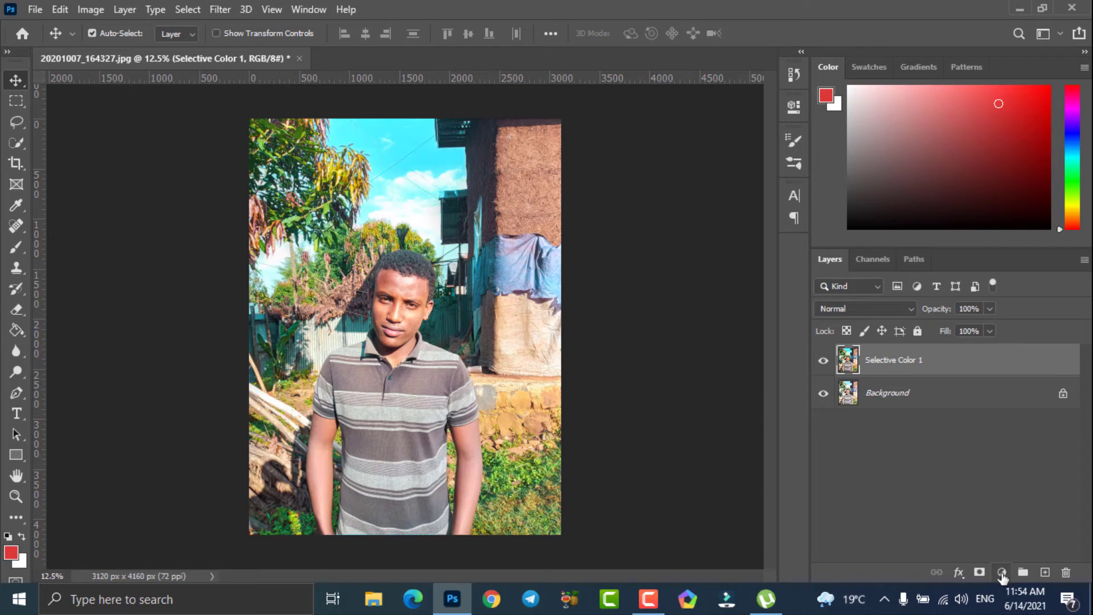
Step: Add a new Selective Color adjustment layer above the Selective Color 1 layer
click(1003, 572)
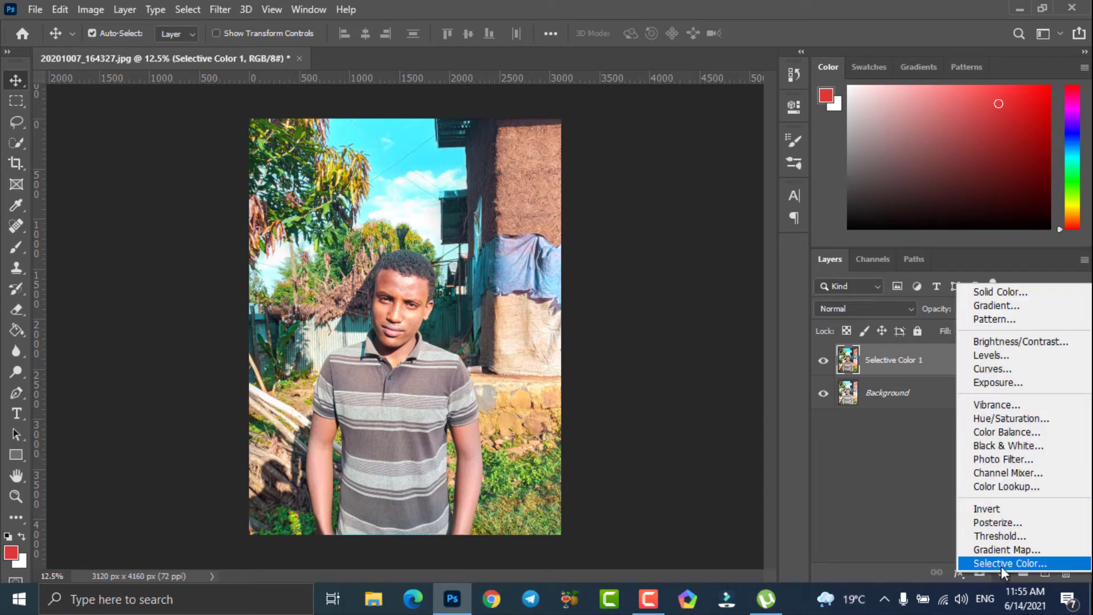
click(1002, 563)
click(1001, 569)
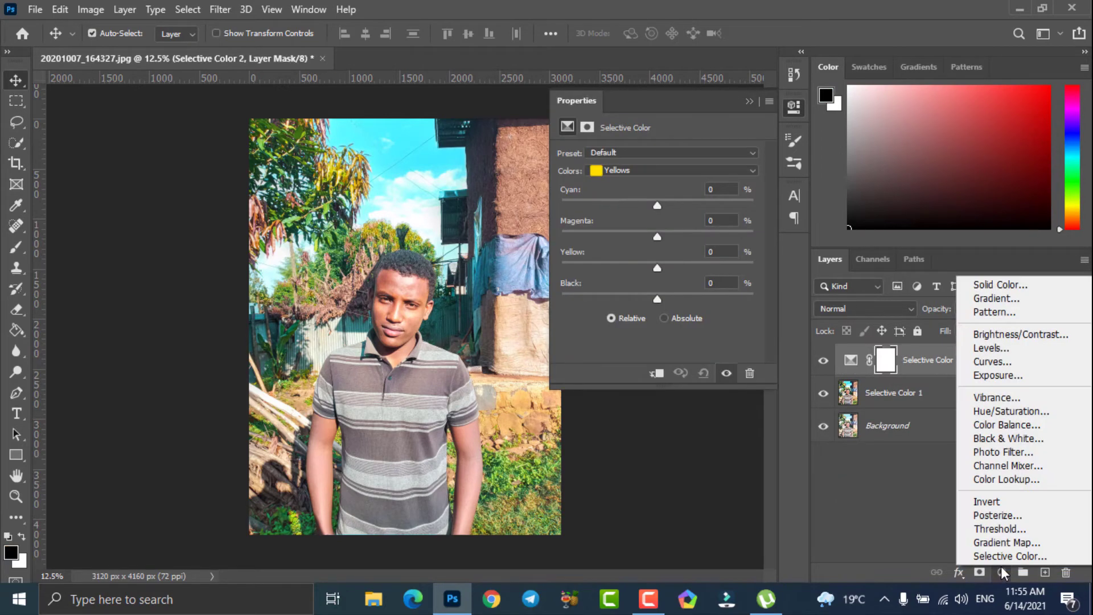
Step: In the new Selective Color adjustment's Blacks, set Yellow to +8% and Black to +8%
click(628, 169)
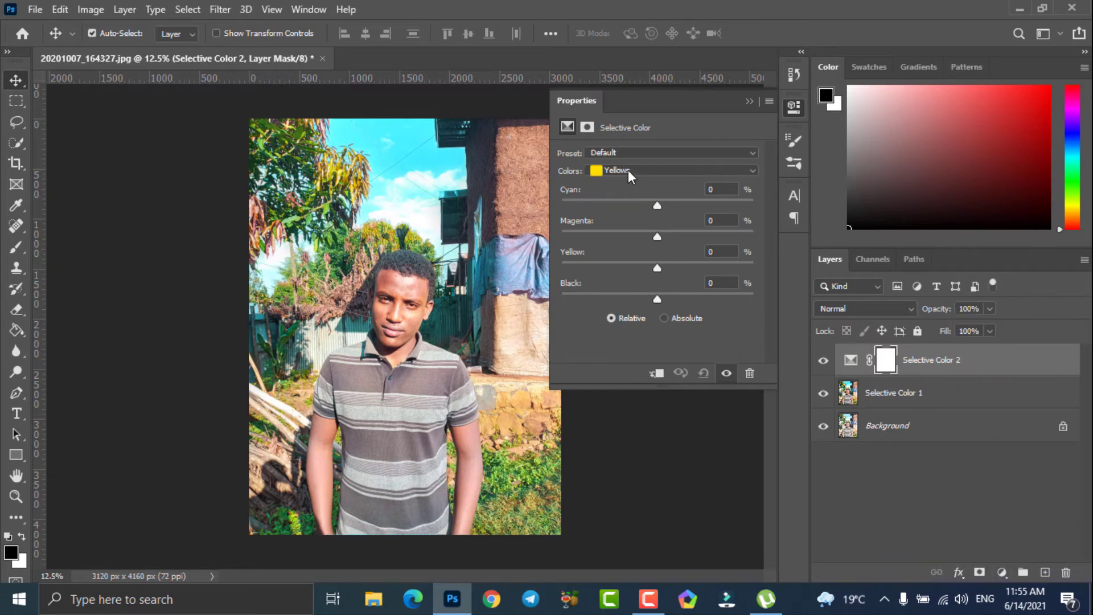
click(629, 169)
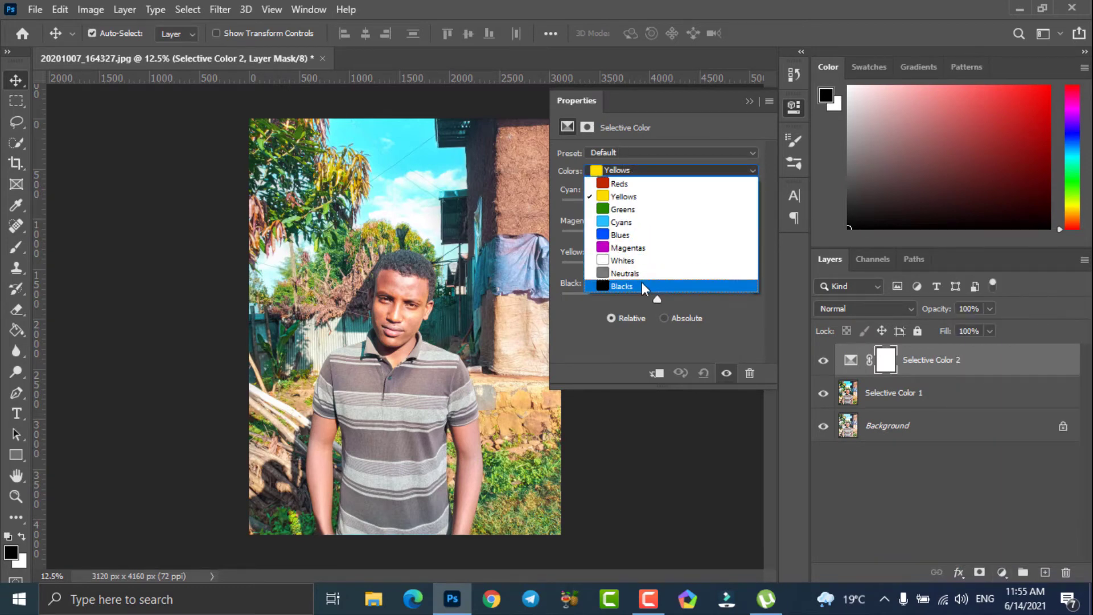
click(641, 286)
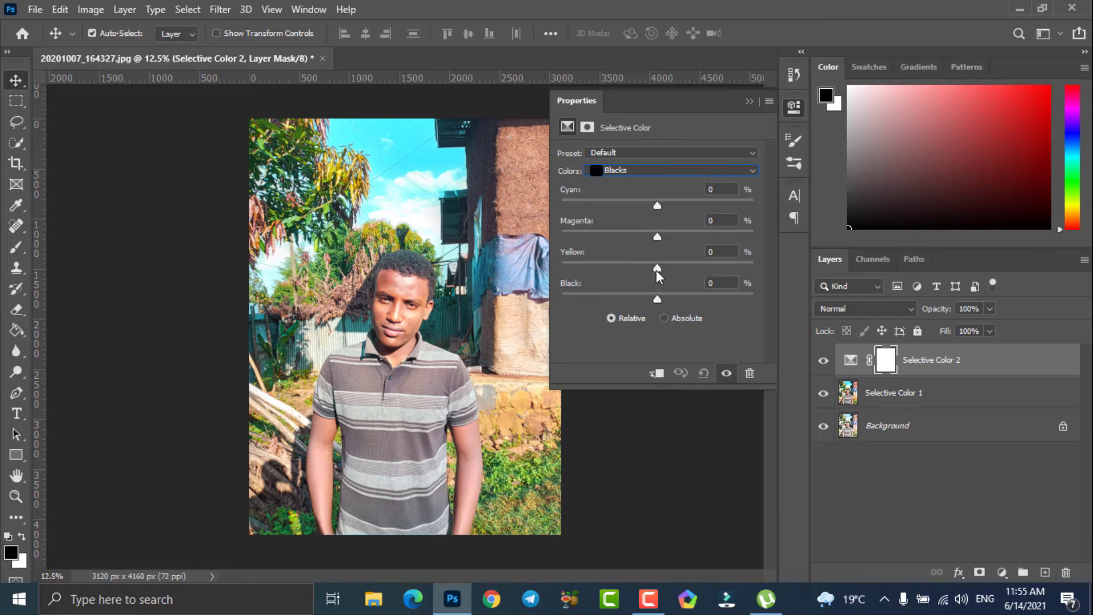
drag(657, 271, 723, 268)
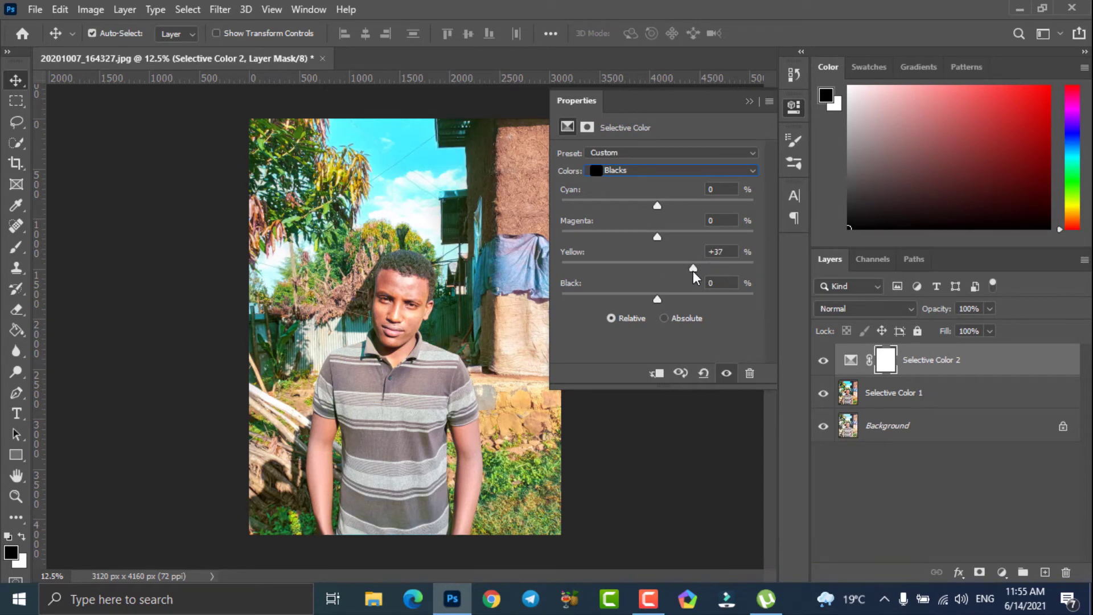
mouse_move(681, 272)
mouse_down()
mouse_move(643, 271)
mouse_move(660, 270)
mouse_up()
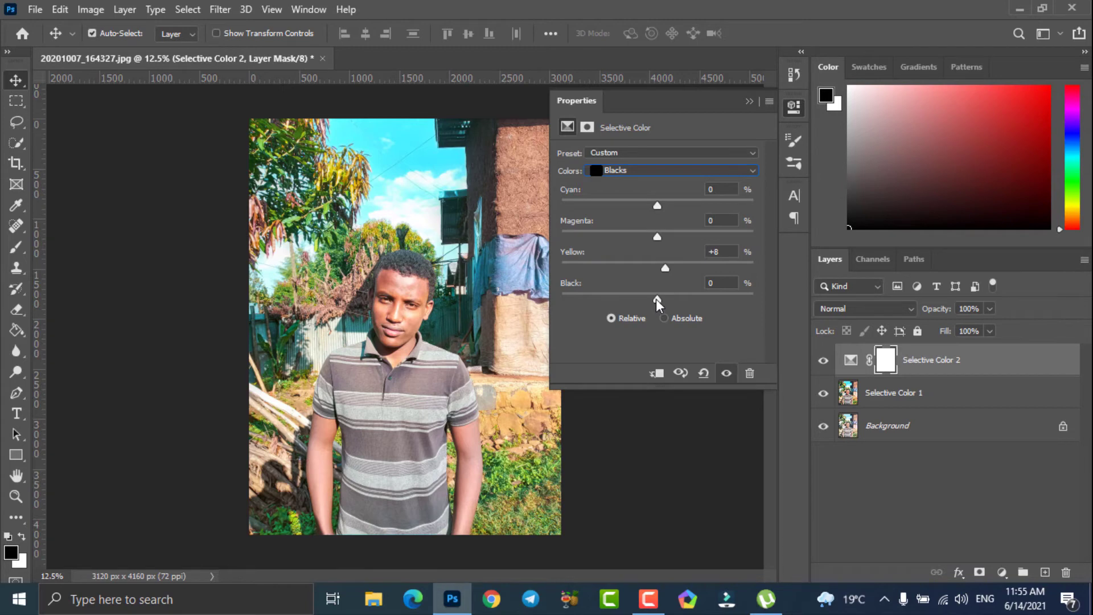
drag(656, 299, 679, 299)
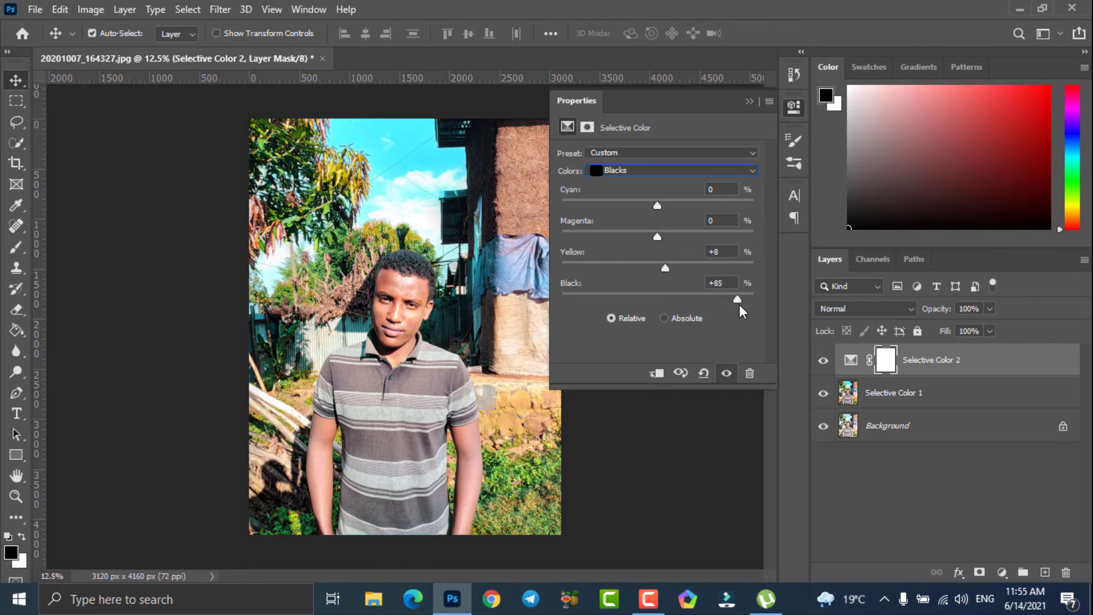
drag(700, 309, 661, 303)
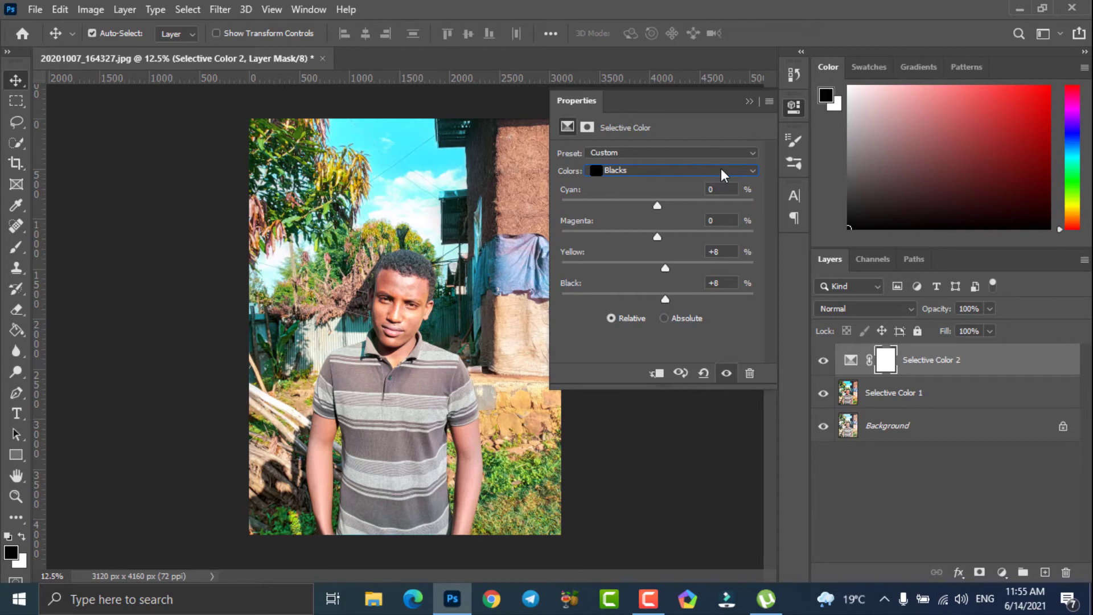
Step: In the Selective Color adjustment's Magentas, lower Yellow slightly and close the adjustment's properties
click(688, 172)
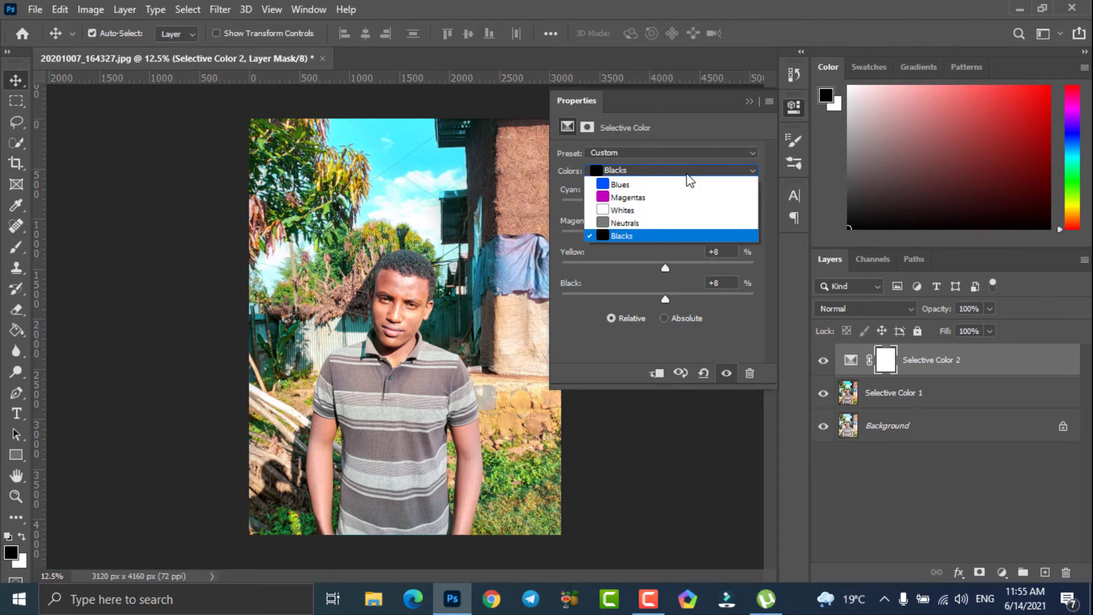
click(626, 249)
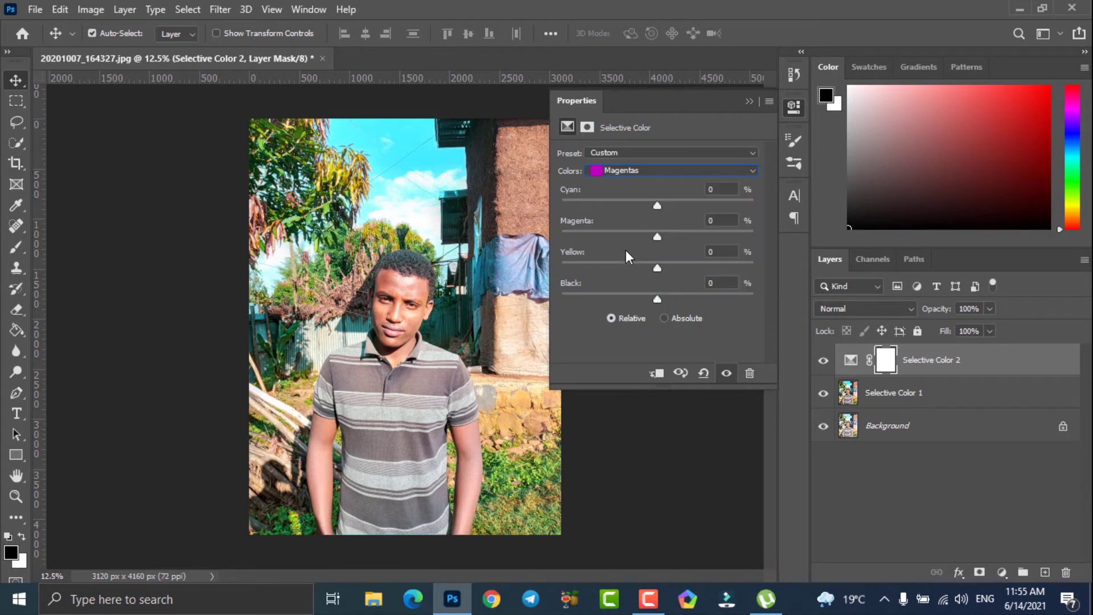
click(655, 269)
drag(655, 268, 645, 269)
click(752, 103)
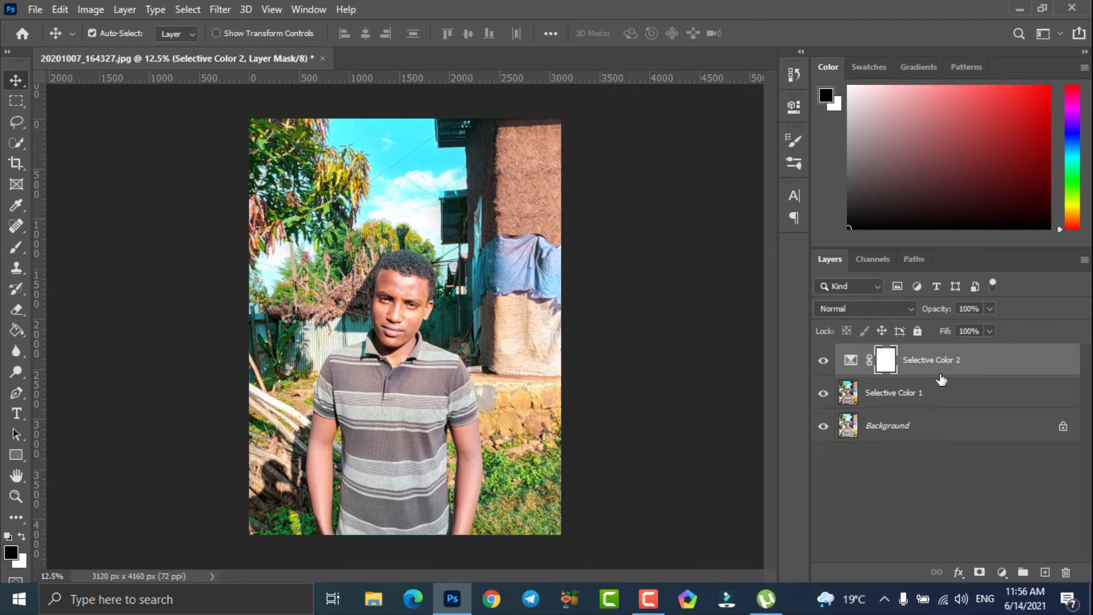
Step: Merge the Selective Color 2 adjustment layer with the Selective Color 1 layer, keeping the Background layer separate
shift+click(969, 399)
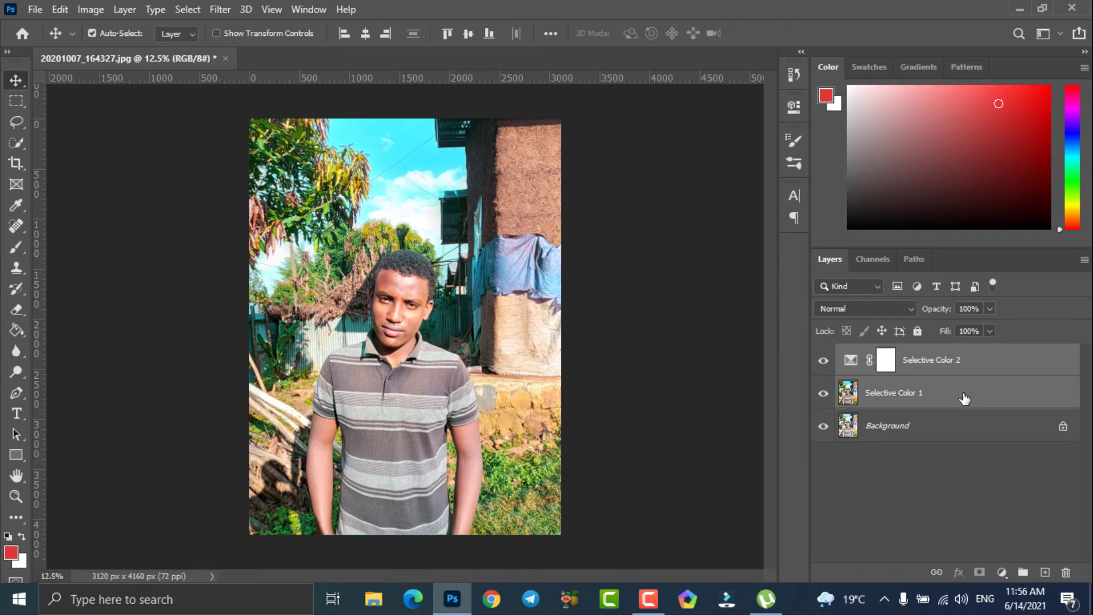
right_click(965, 399)
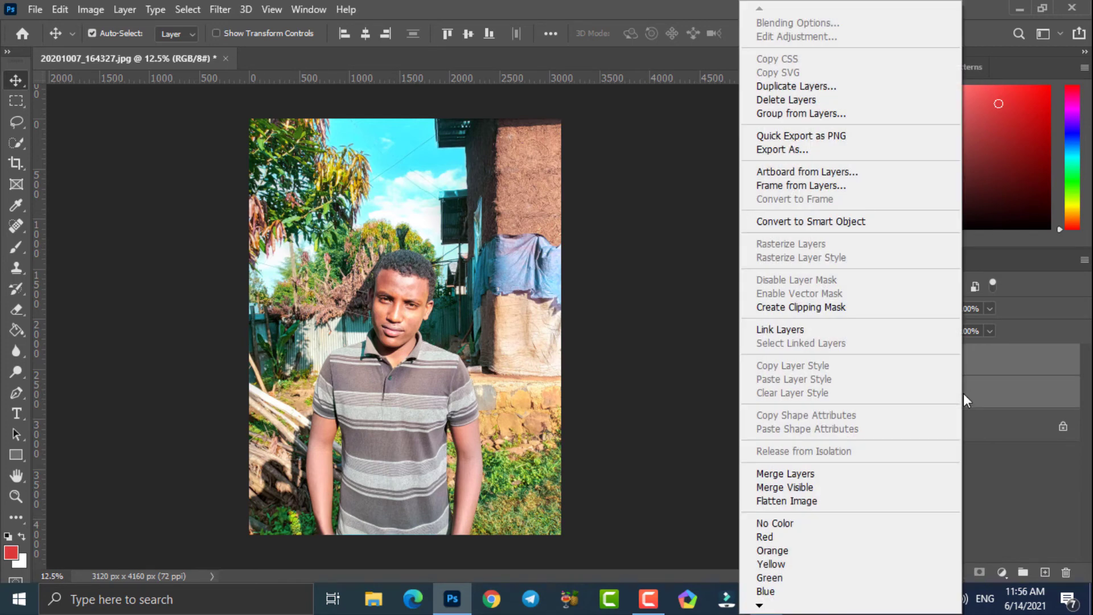
click(857, 484)
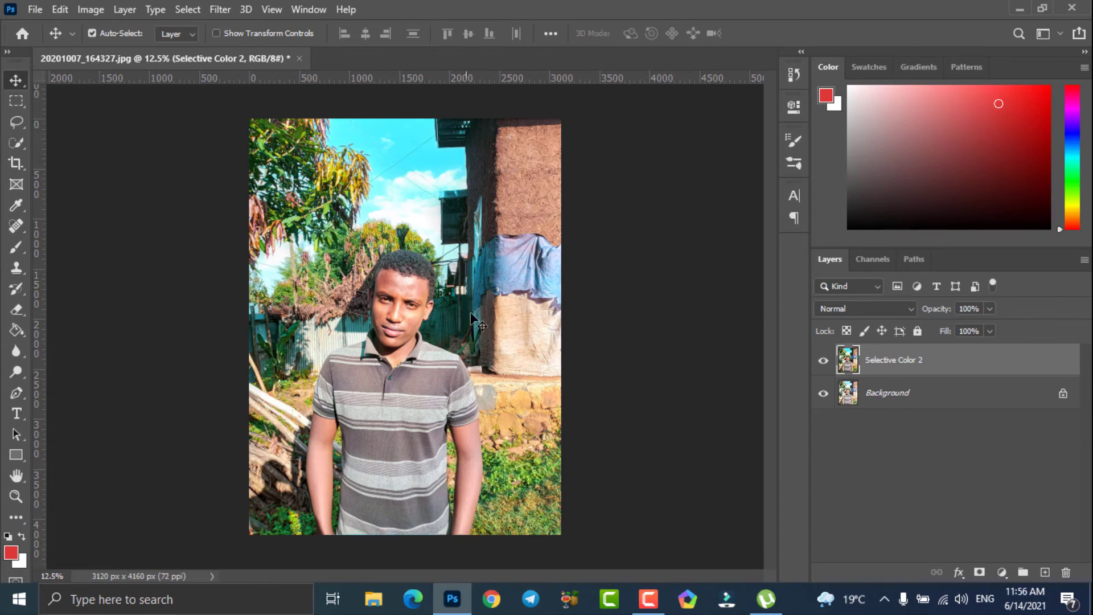
Step: Compare the graded photo with the original by hiding and showing the Selective Color 2 layer
key(ctrl+plus)
key(ctrl+plus)
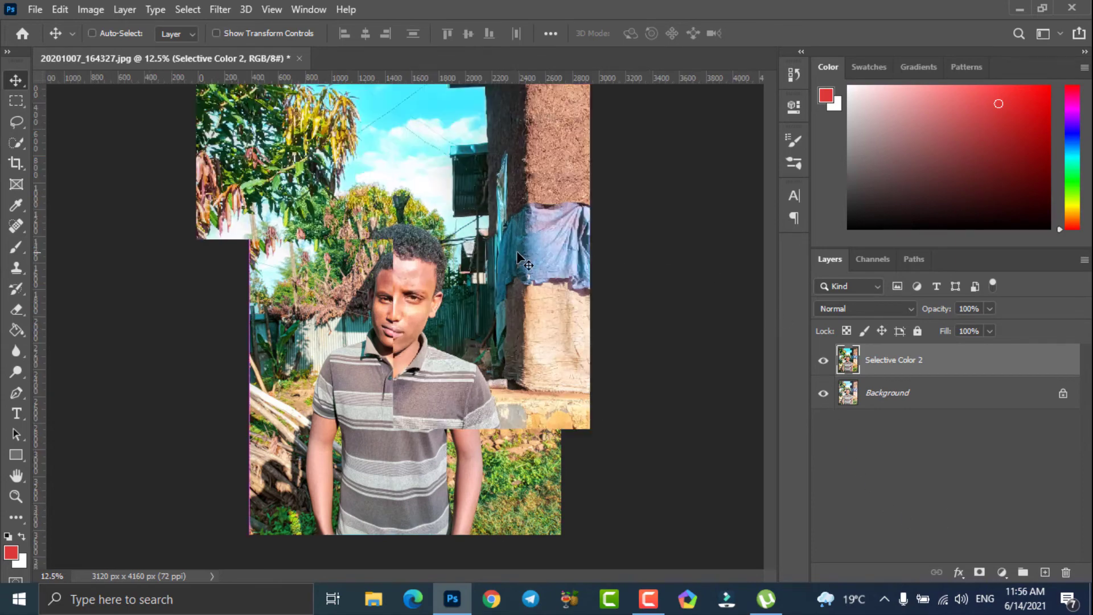
key(ctrl+minus)
key(ctrl+minus)
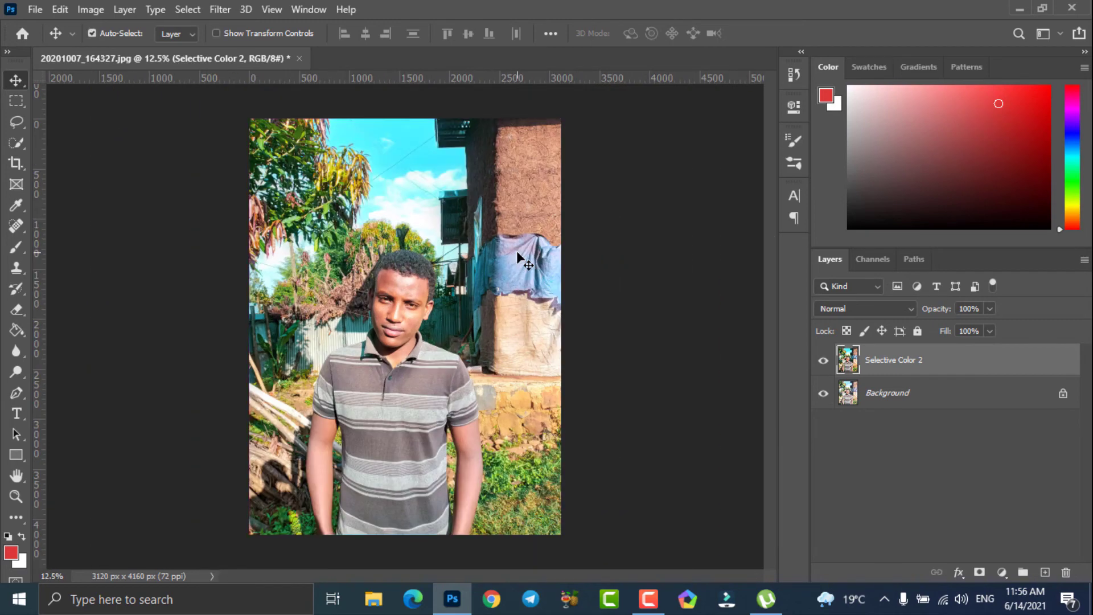
click(823, 362)
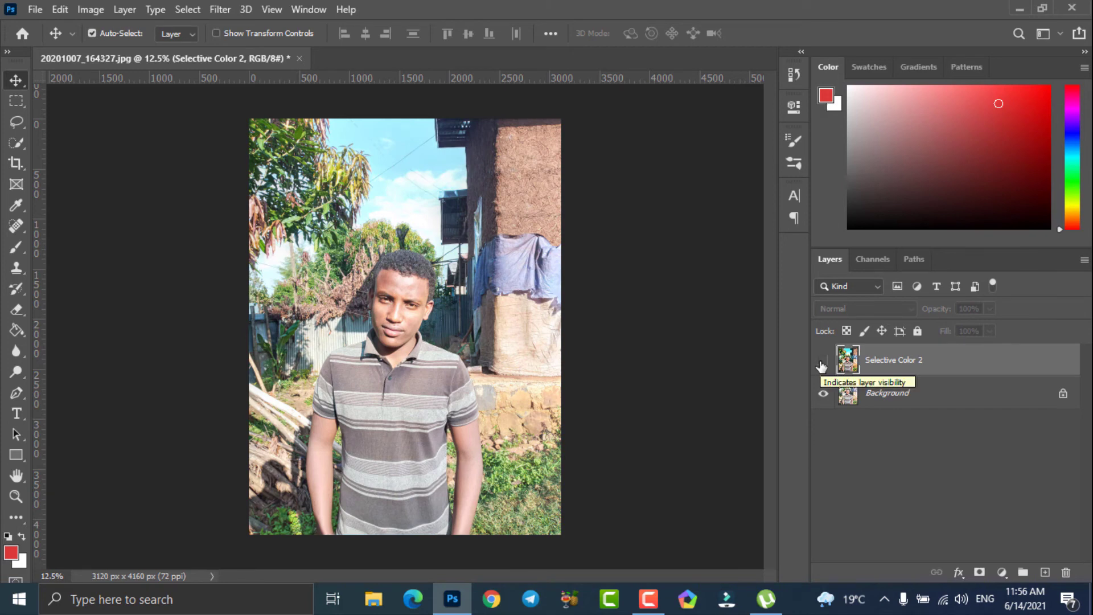
click(823, 362)
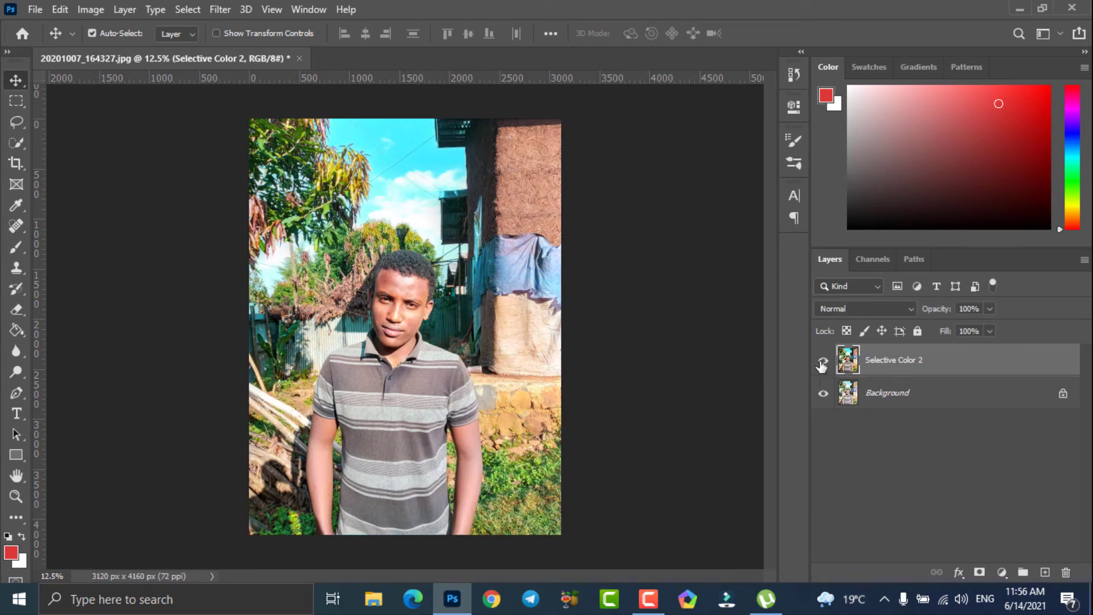
click(823, 361)
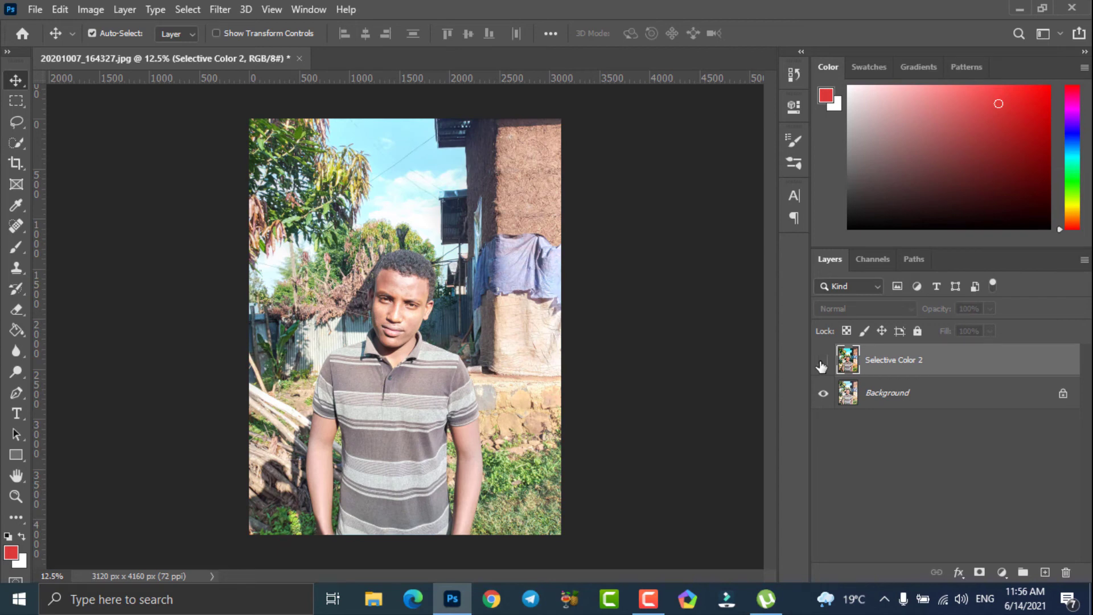
click(823, 361)
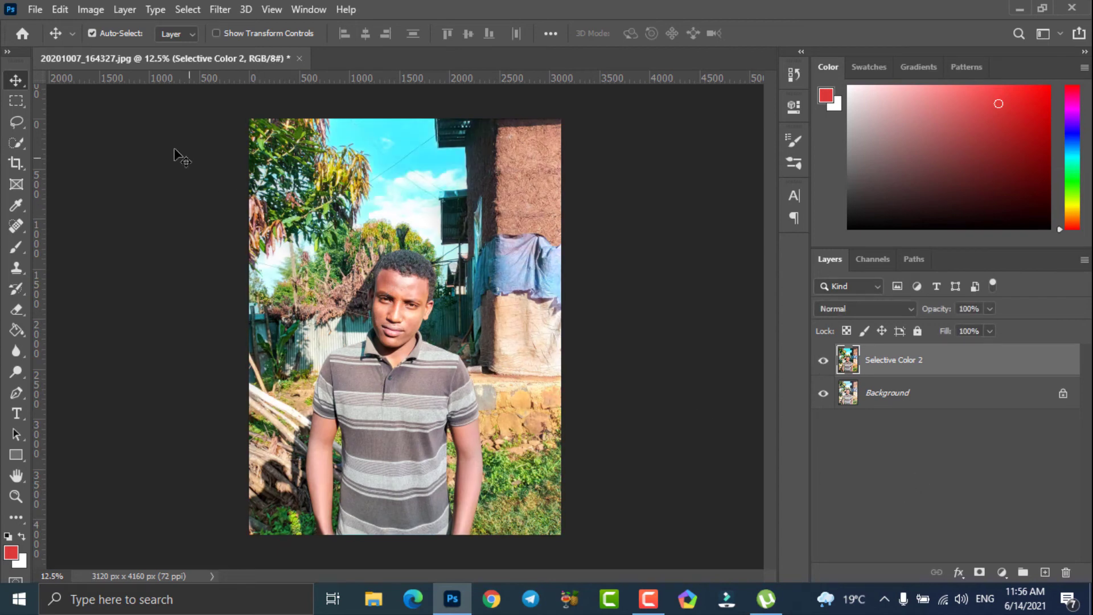
Step: Apply a Curves adjustment to the Selective Color 2 layer with an RGB point at Input 190 and Output 187
click(90, 9)
mouse_move(155, 57)
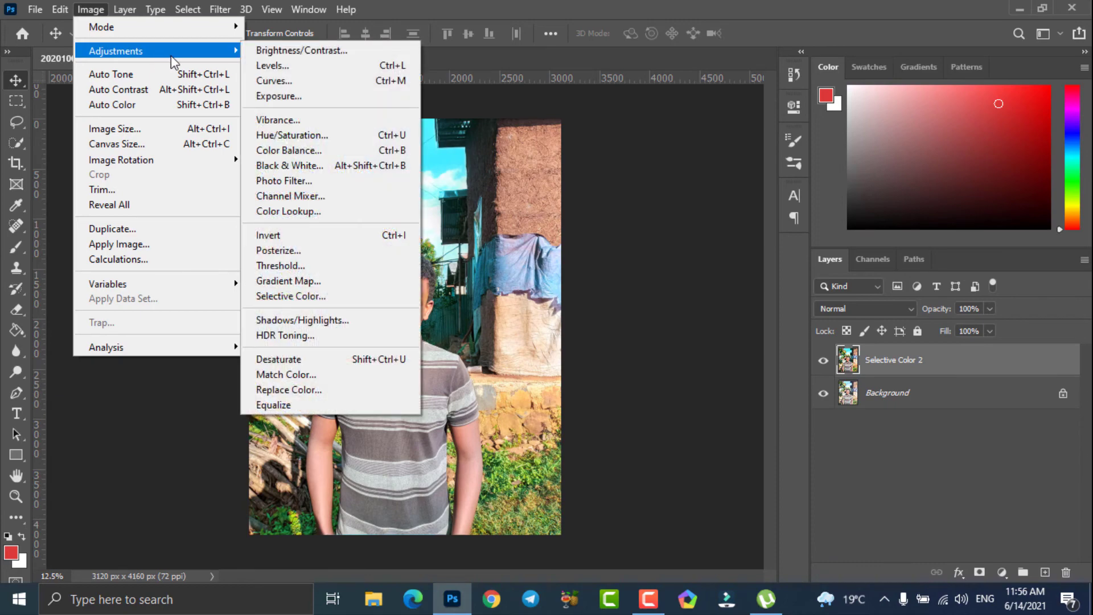
click(285, 81)
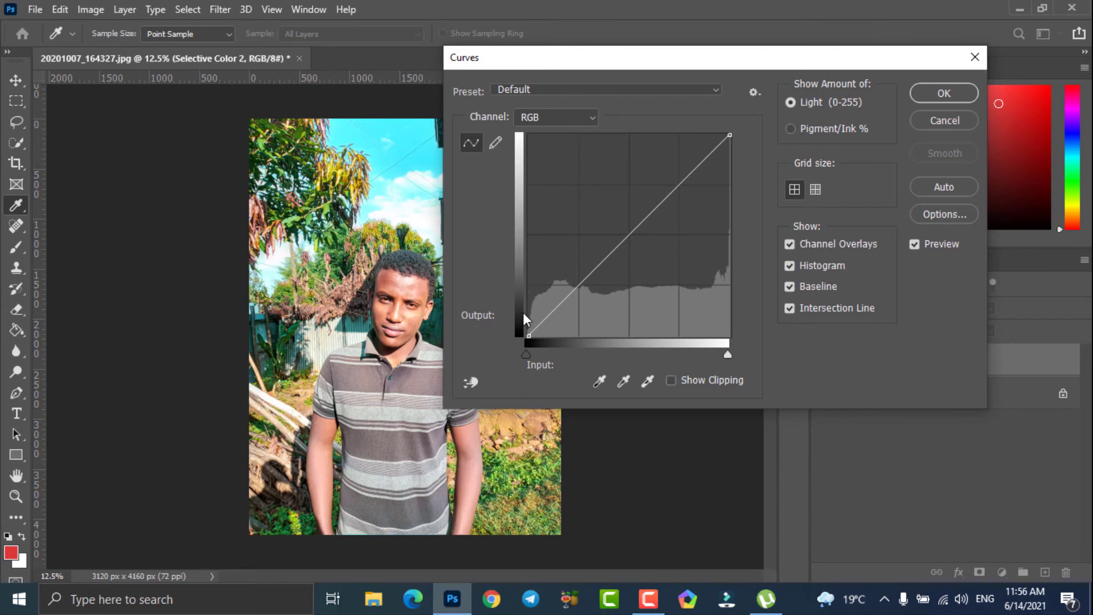
click(593, 270)
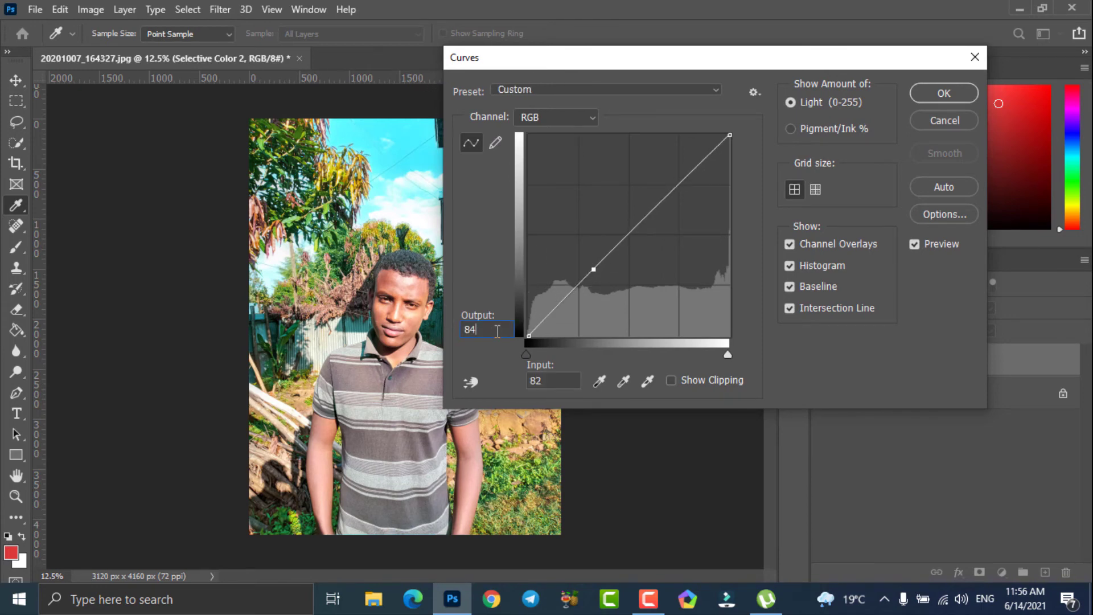
key(BackSpace)
key(BackSpace)
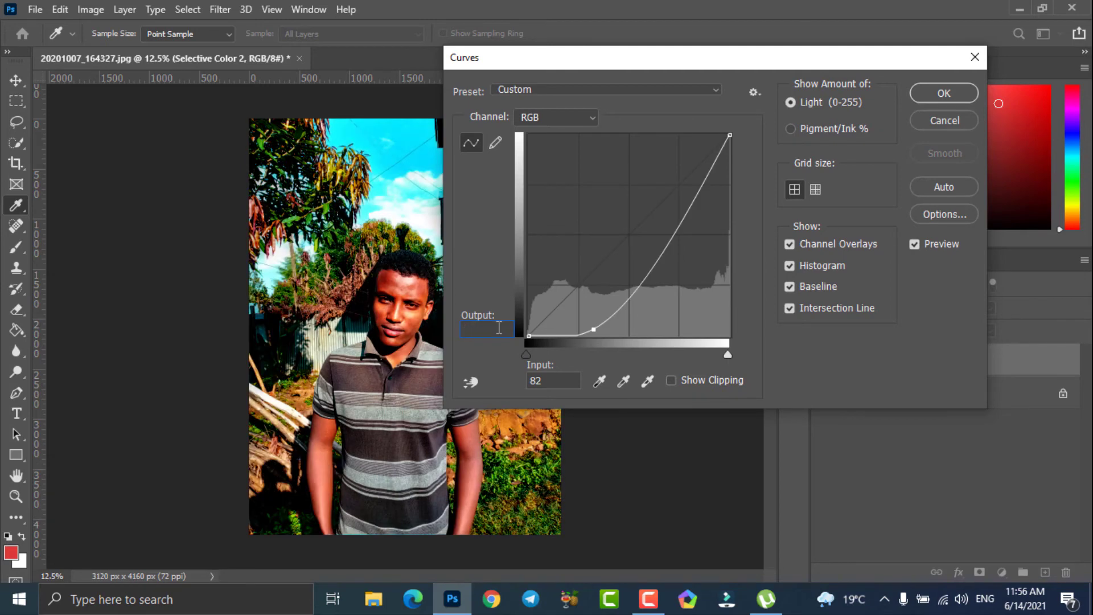
text(187)
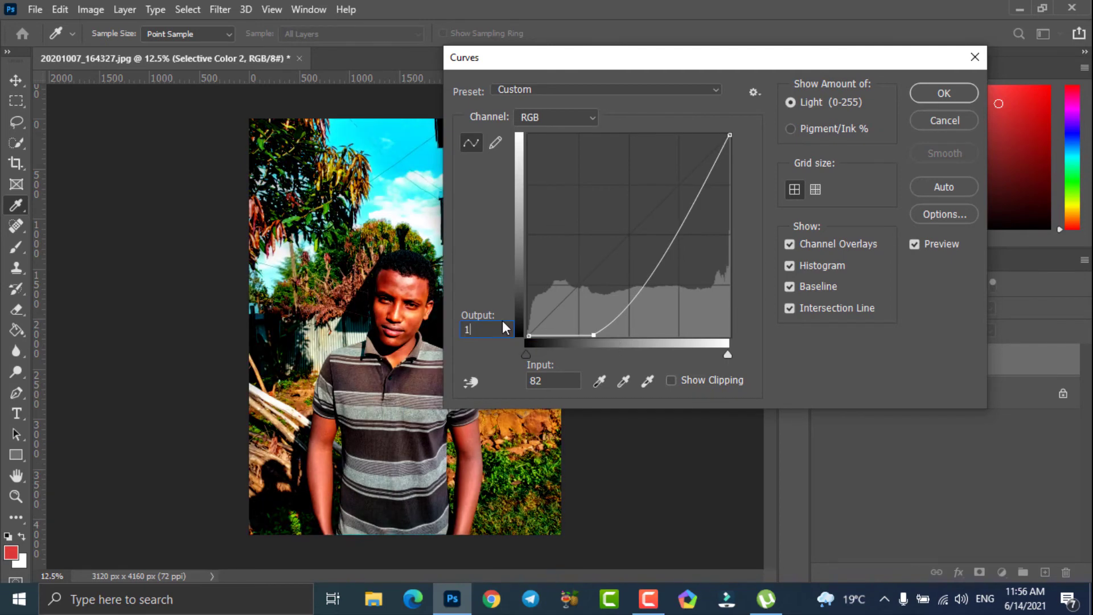
click(564, 379)
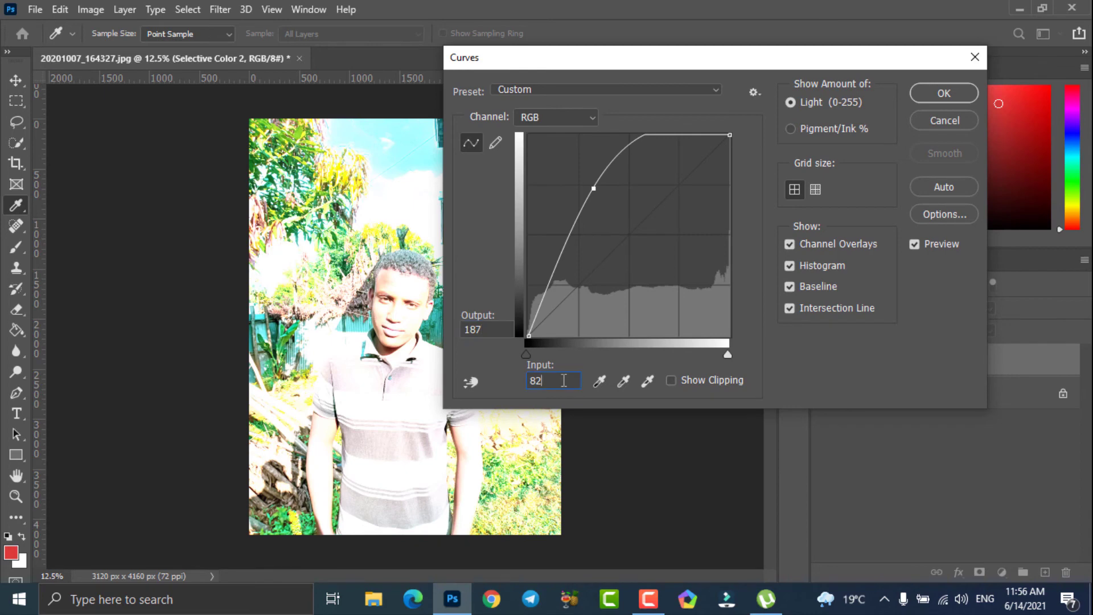
key(BackSpace)
key(BackSpace)
text(190)
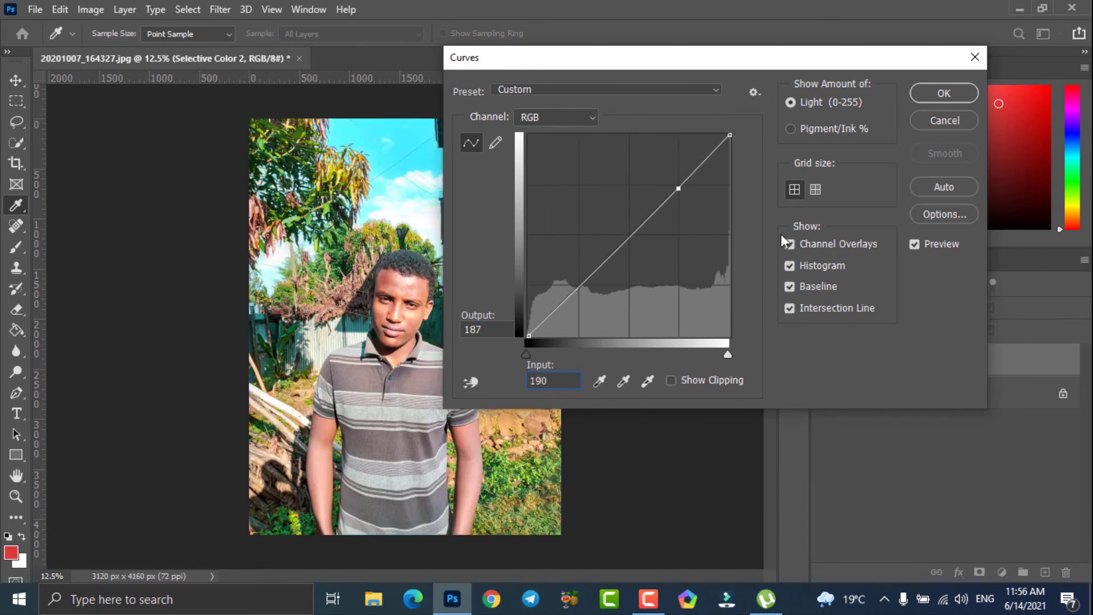
click(938, 97)
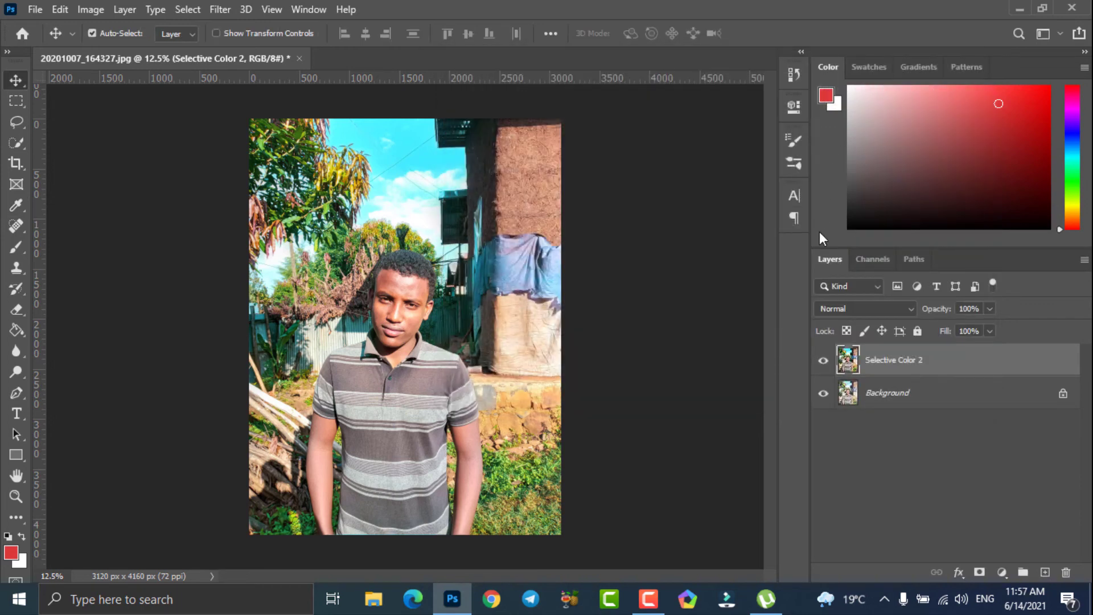
Step: Add a Vibrance adjustment layer above Selective Color 2, raise Vibrance slightly, lower Saturation a touch, and close its properties
click(1001, 572)
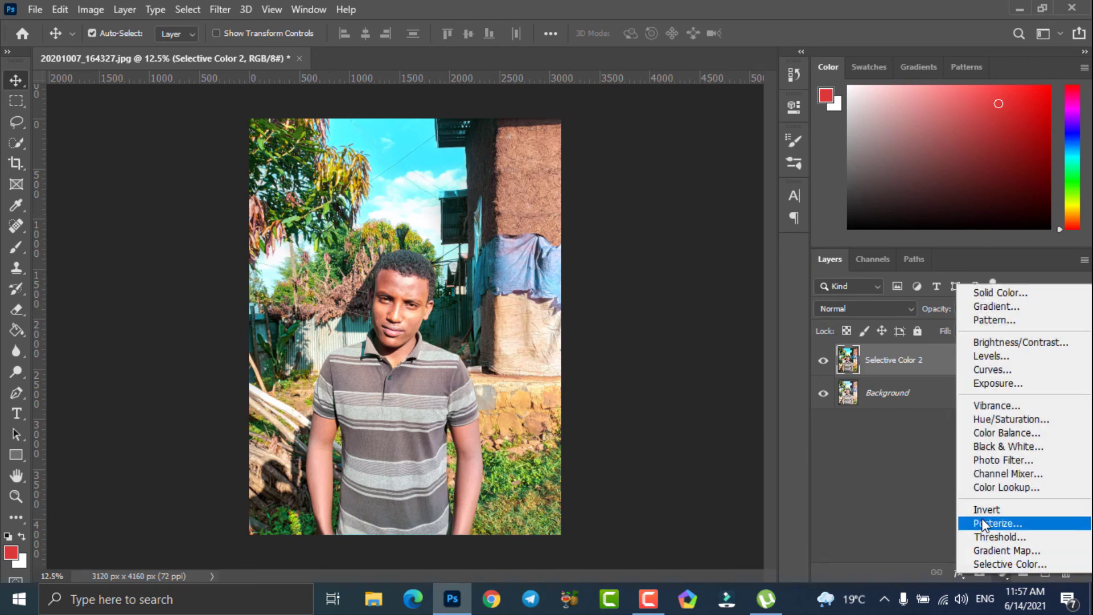
click(971, 404)
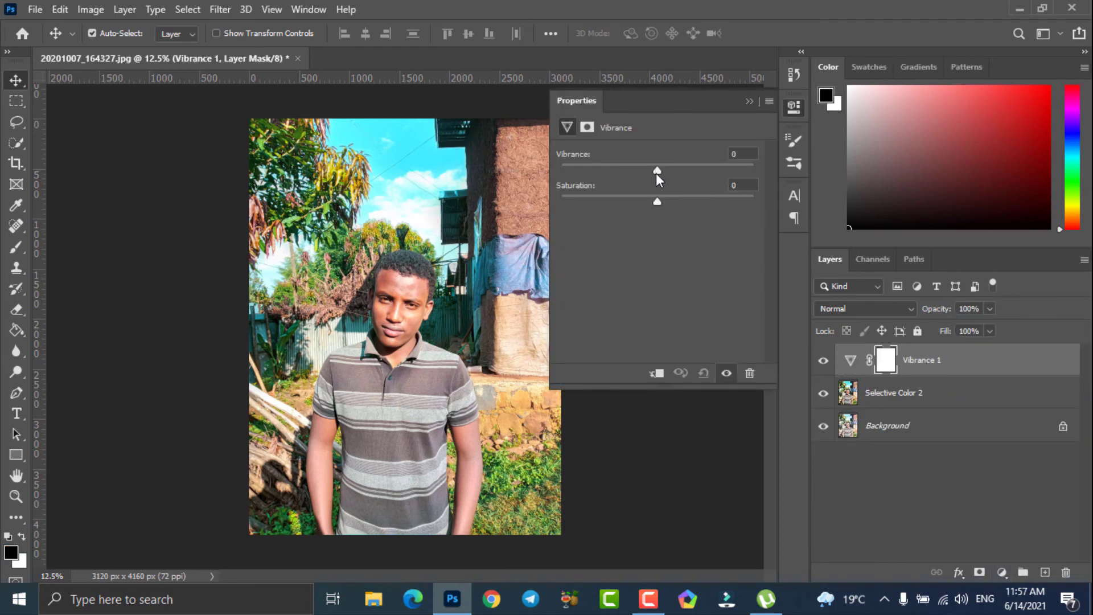
drag(657, 172, 705, 171)
drag(700, 171, 667, 175)
mouse_move(654, 201)
mouse_down()
mouse_move(601, 201)
mouse_move(653, 203)
mouse_up()
click(749, 103)
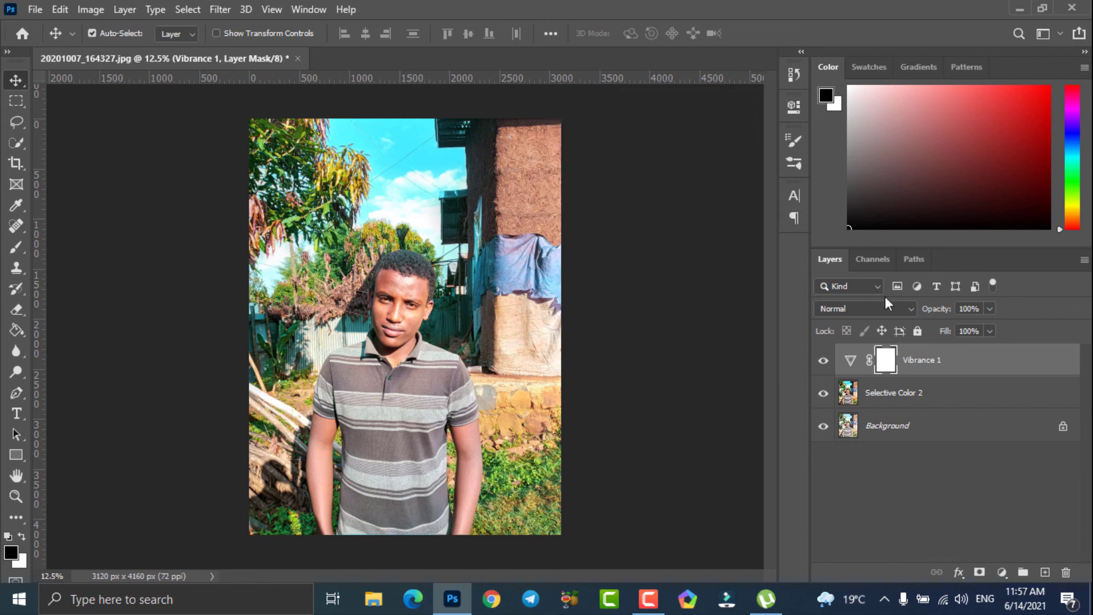
Step: Merge the Vibrance 1 adjustment layer with the Selective Color 2 layer, keeping the Background layer separate
shift+click(995, 399)
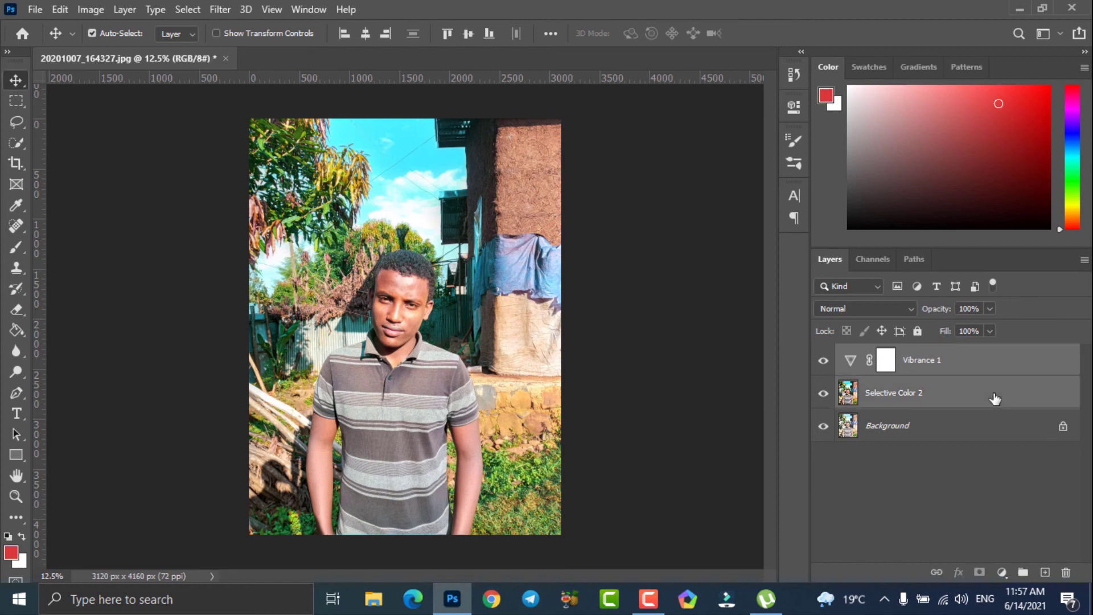
right_click(980, 366)
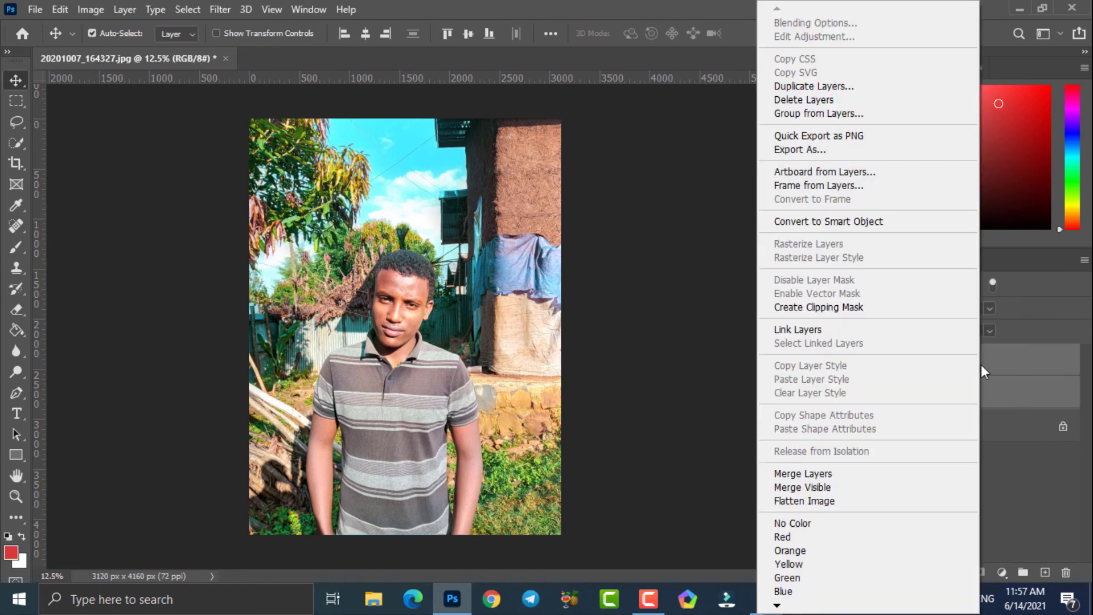
click(824, 478)
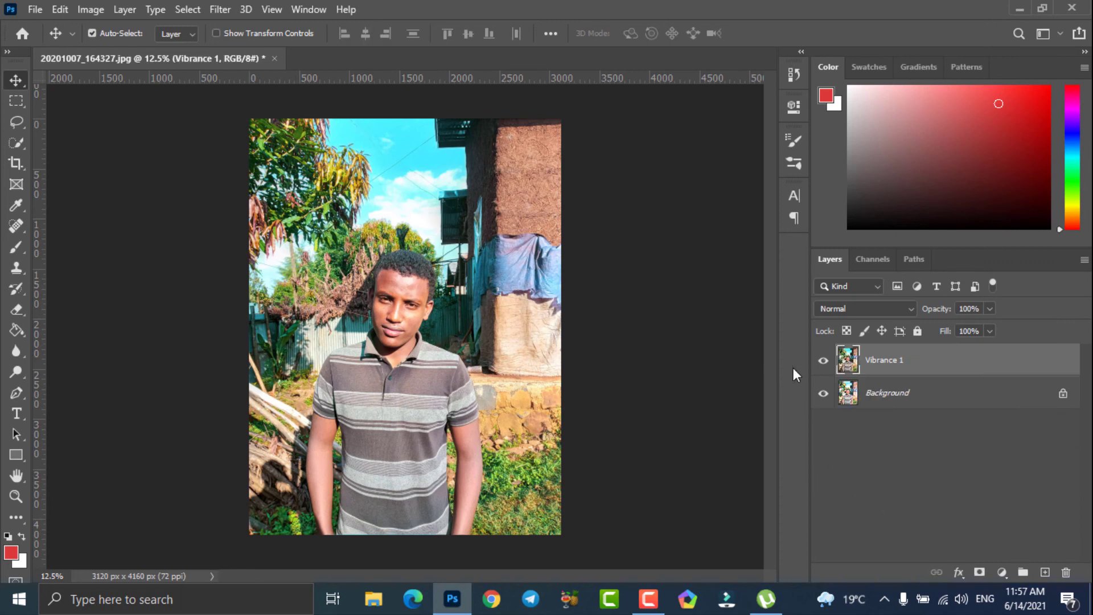
Step: Compare the graded photo with the original by hiding and showing the merged Vibrance 1 layer
click(824, 360)
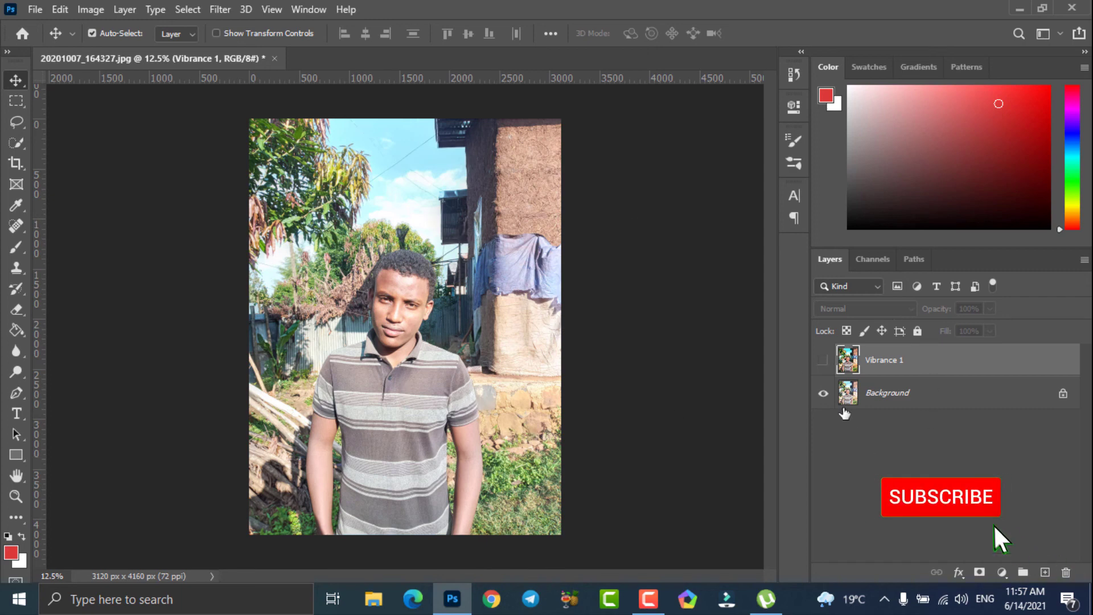
click(823, 361)
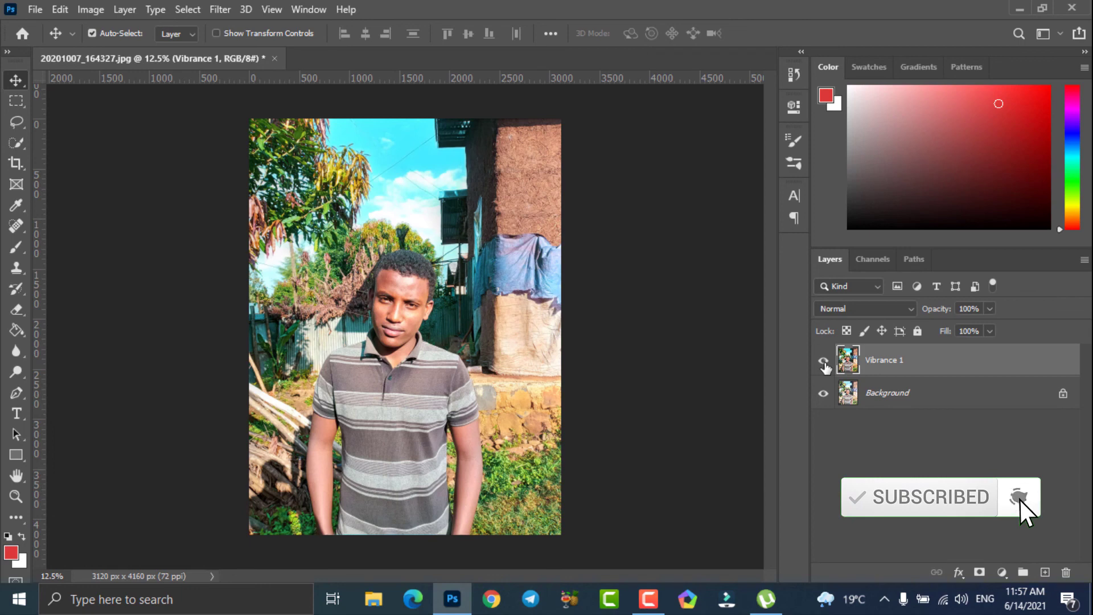